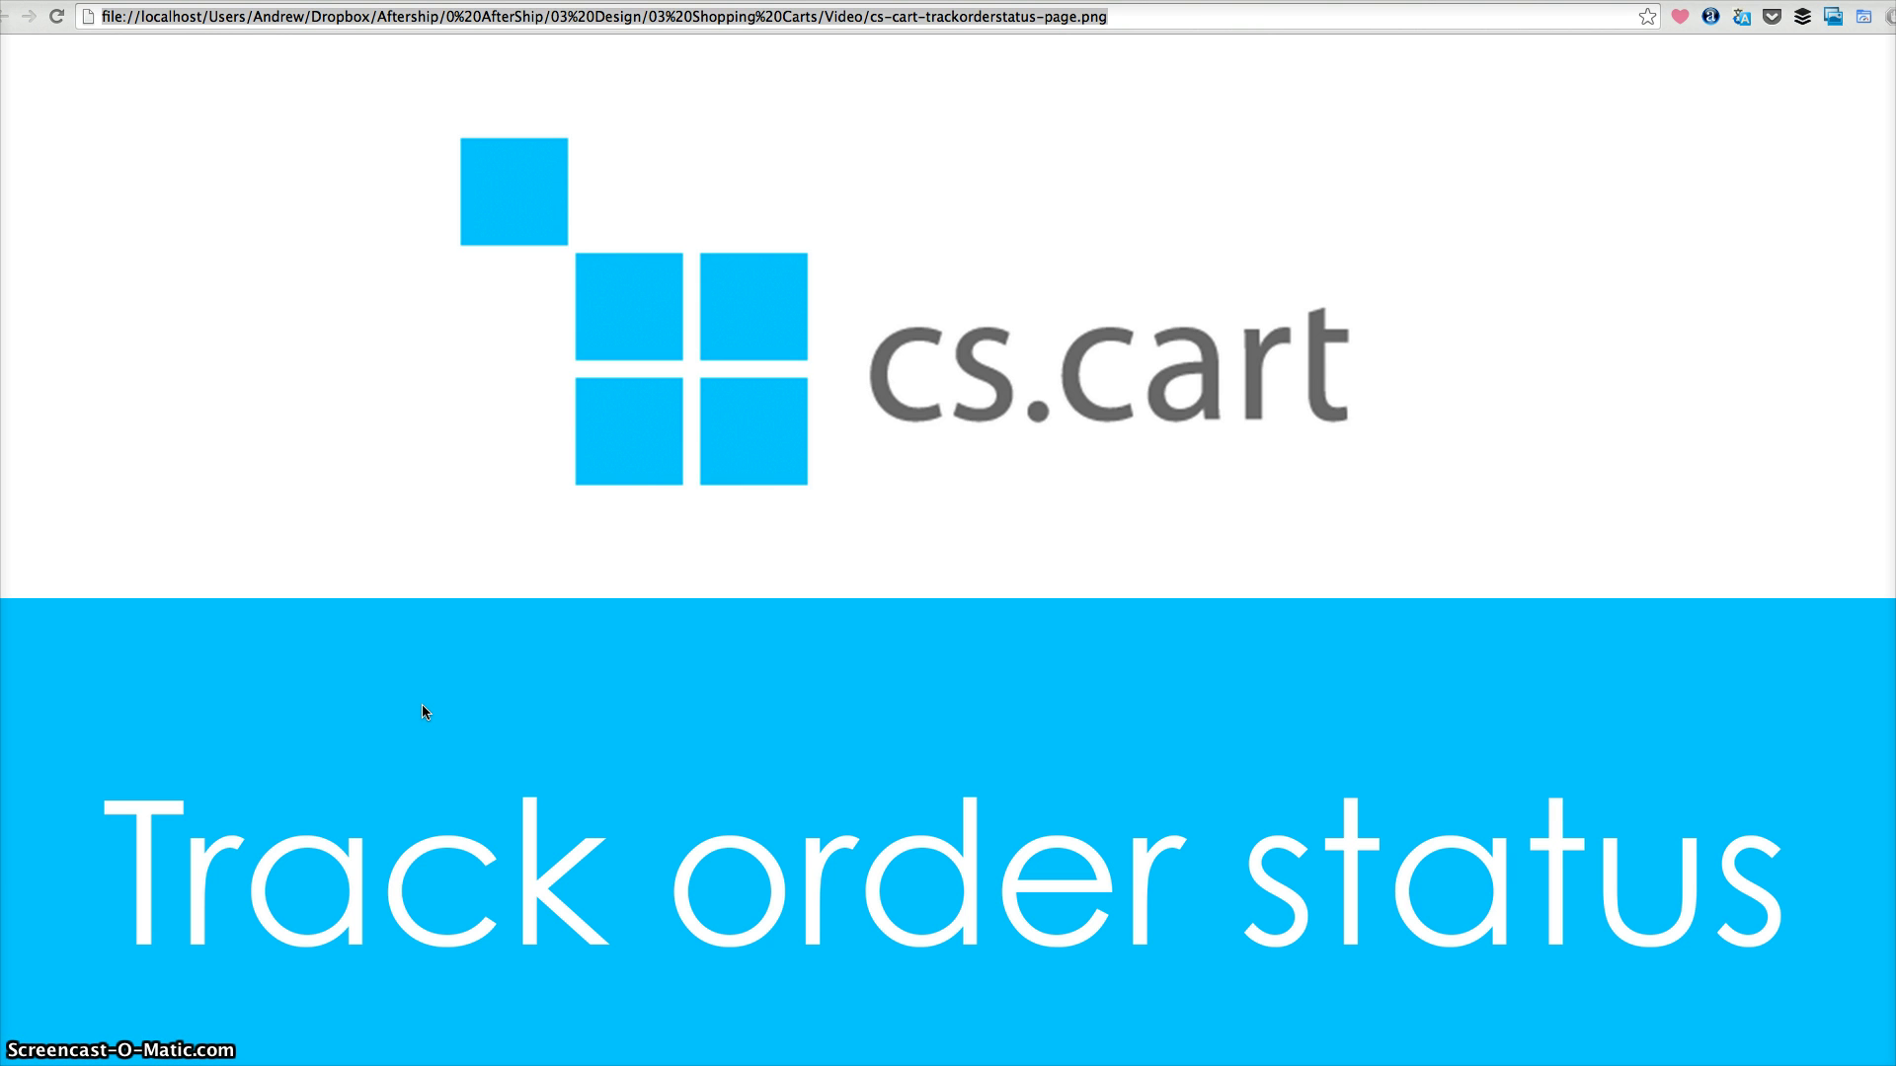
Step: Go to Website > Content and start adding a new page from the + menu
left_click(631, 400)
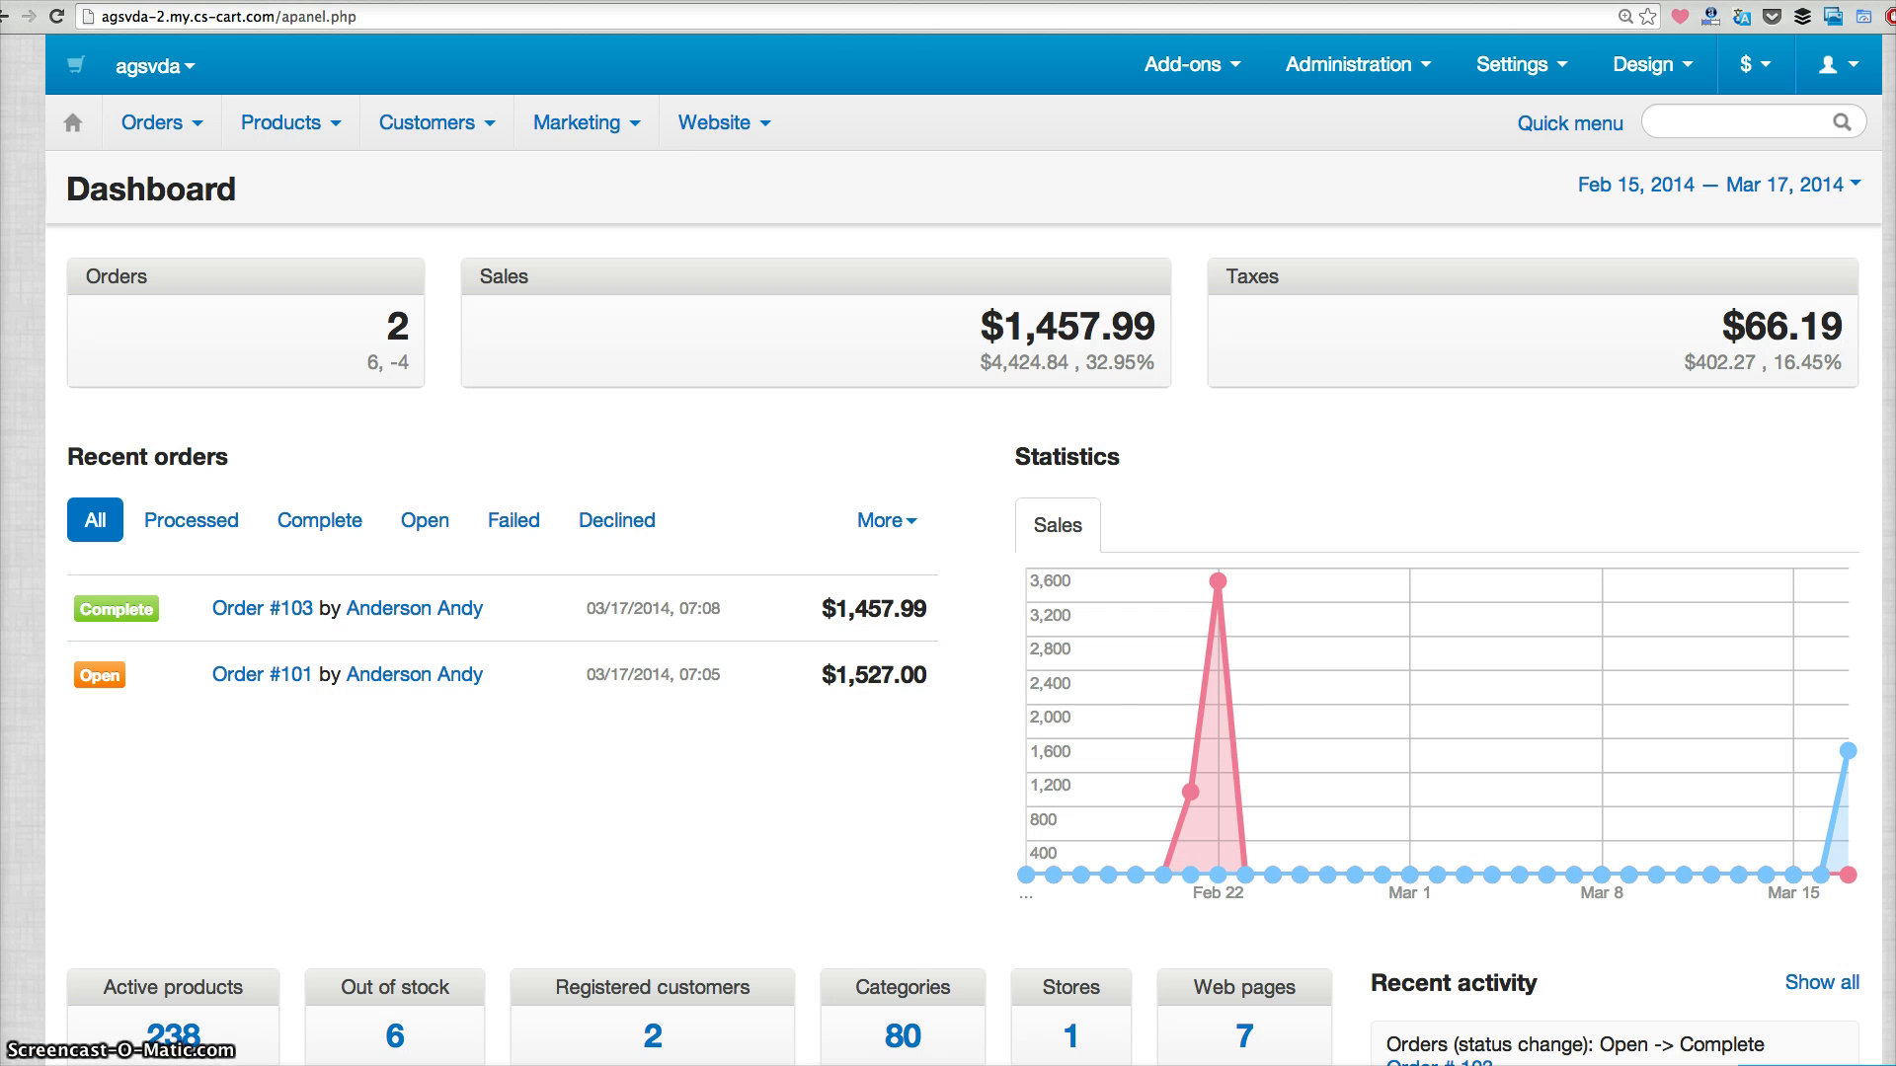
left_click(650, 131)
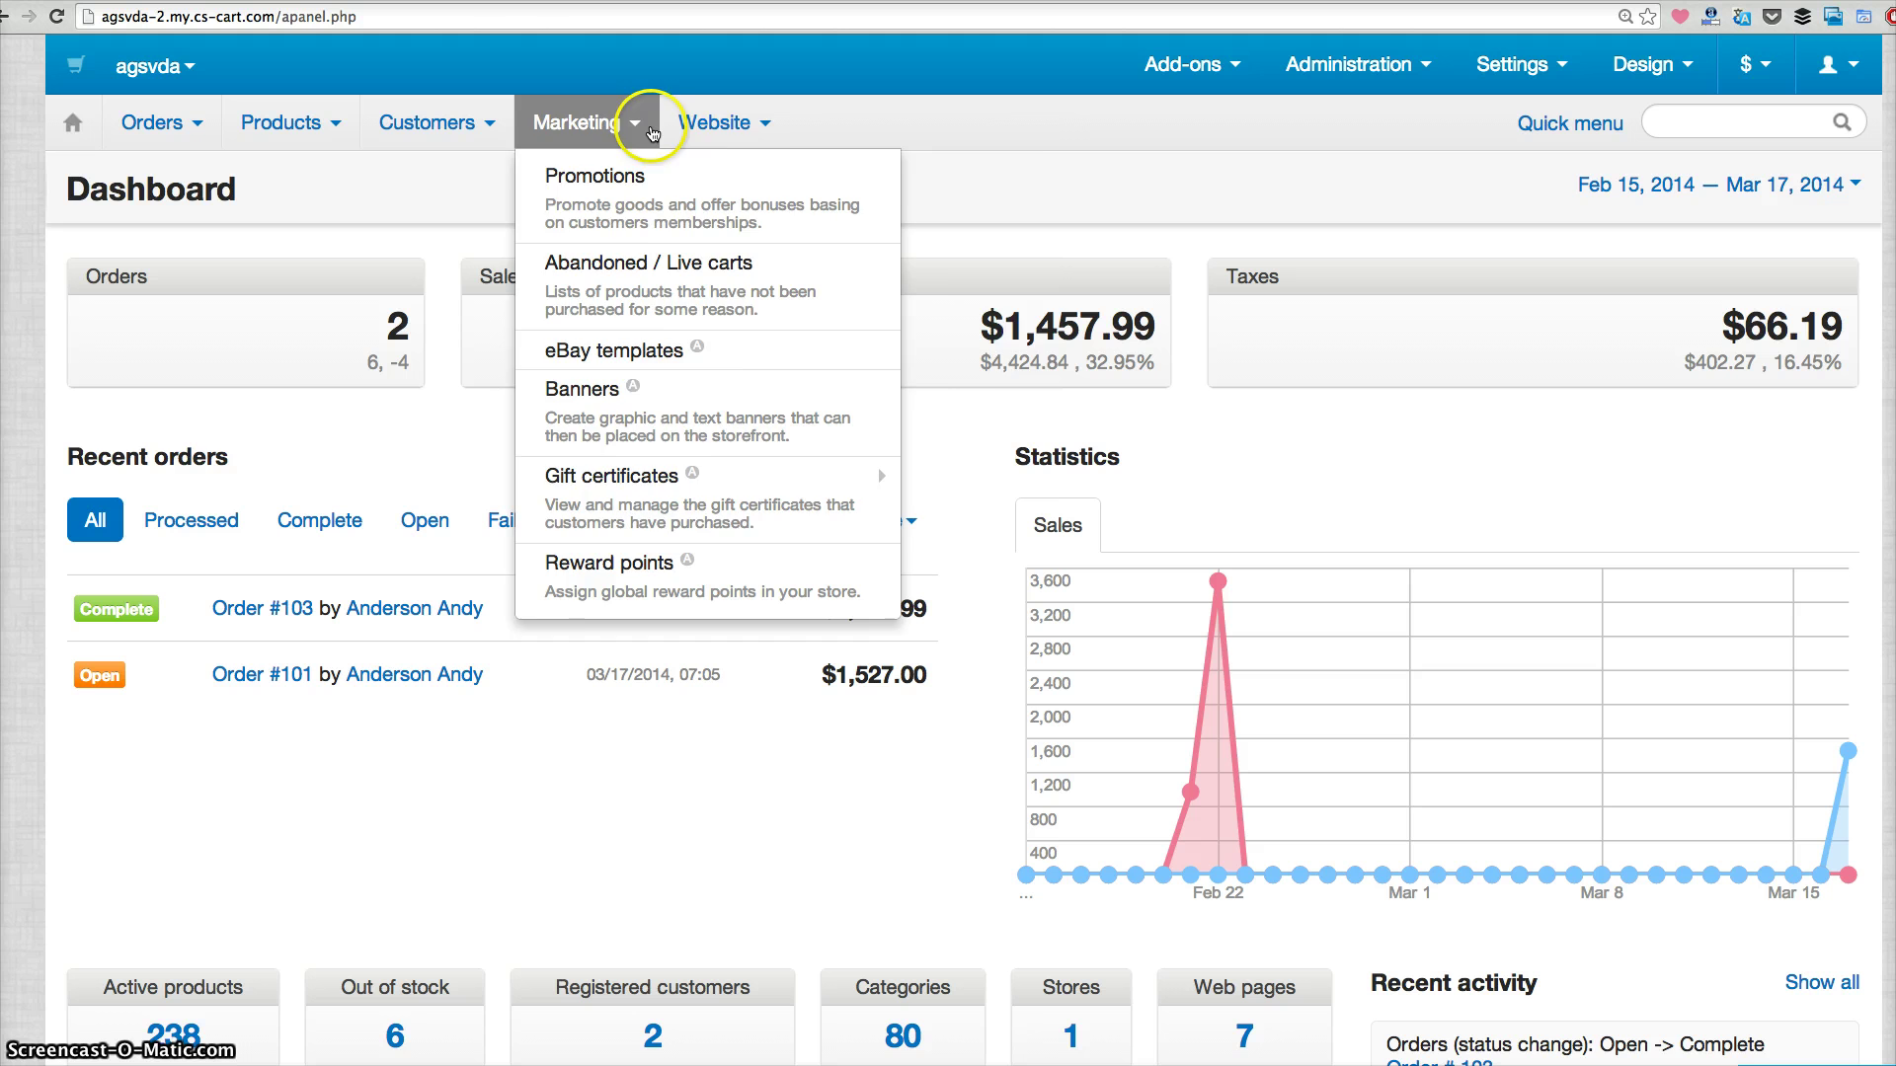
left_click(703, 121)
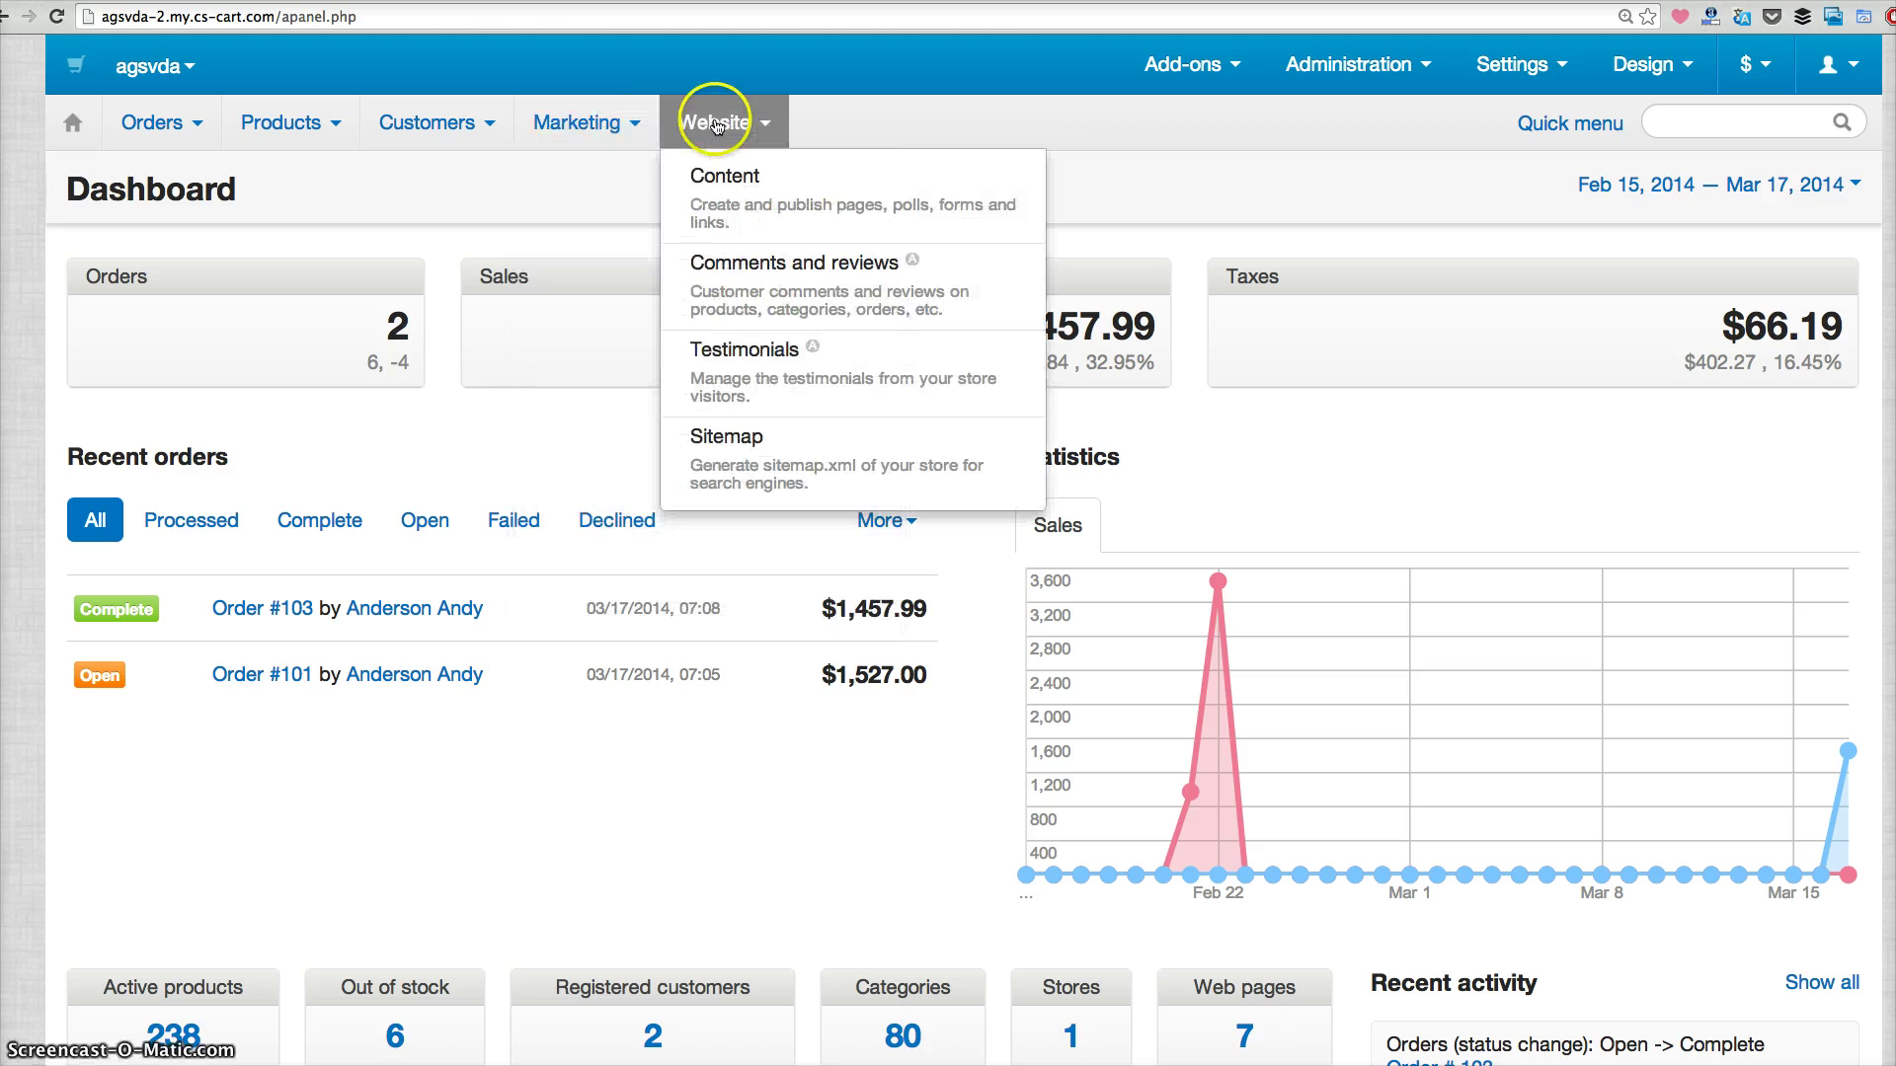
left_click(728, 179)
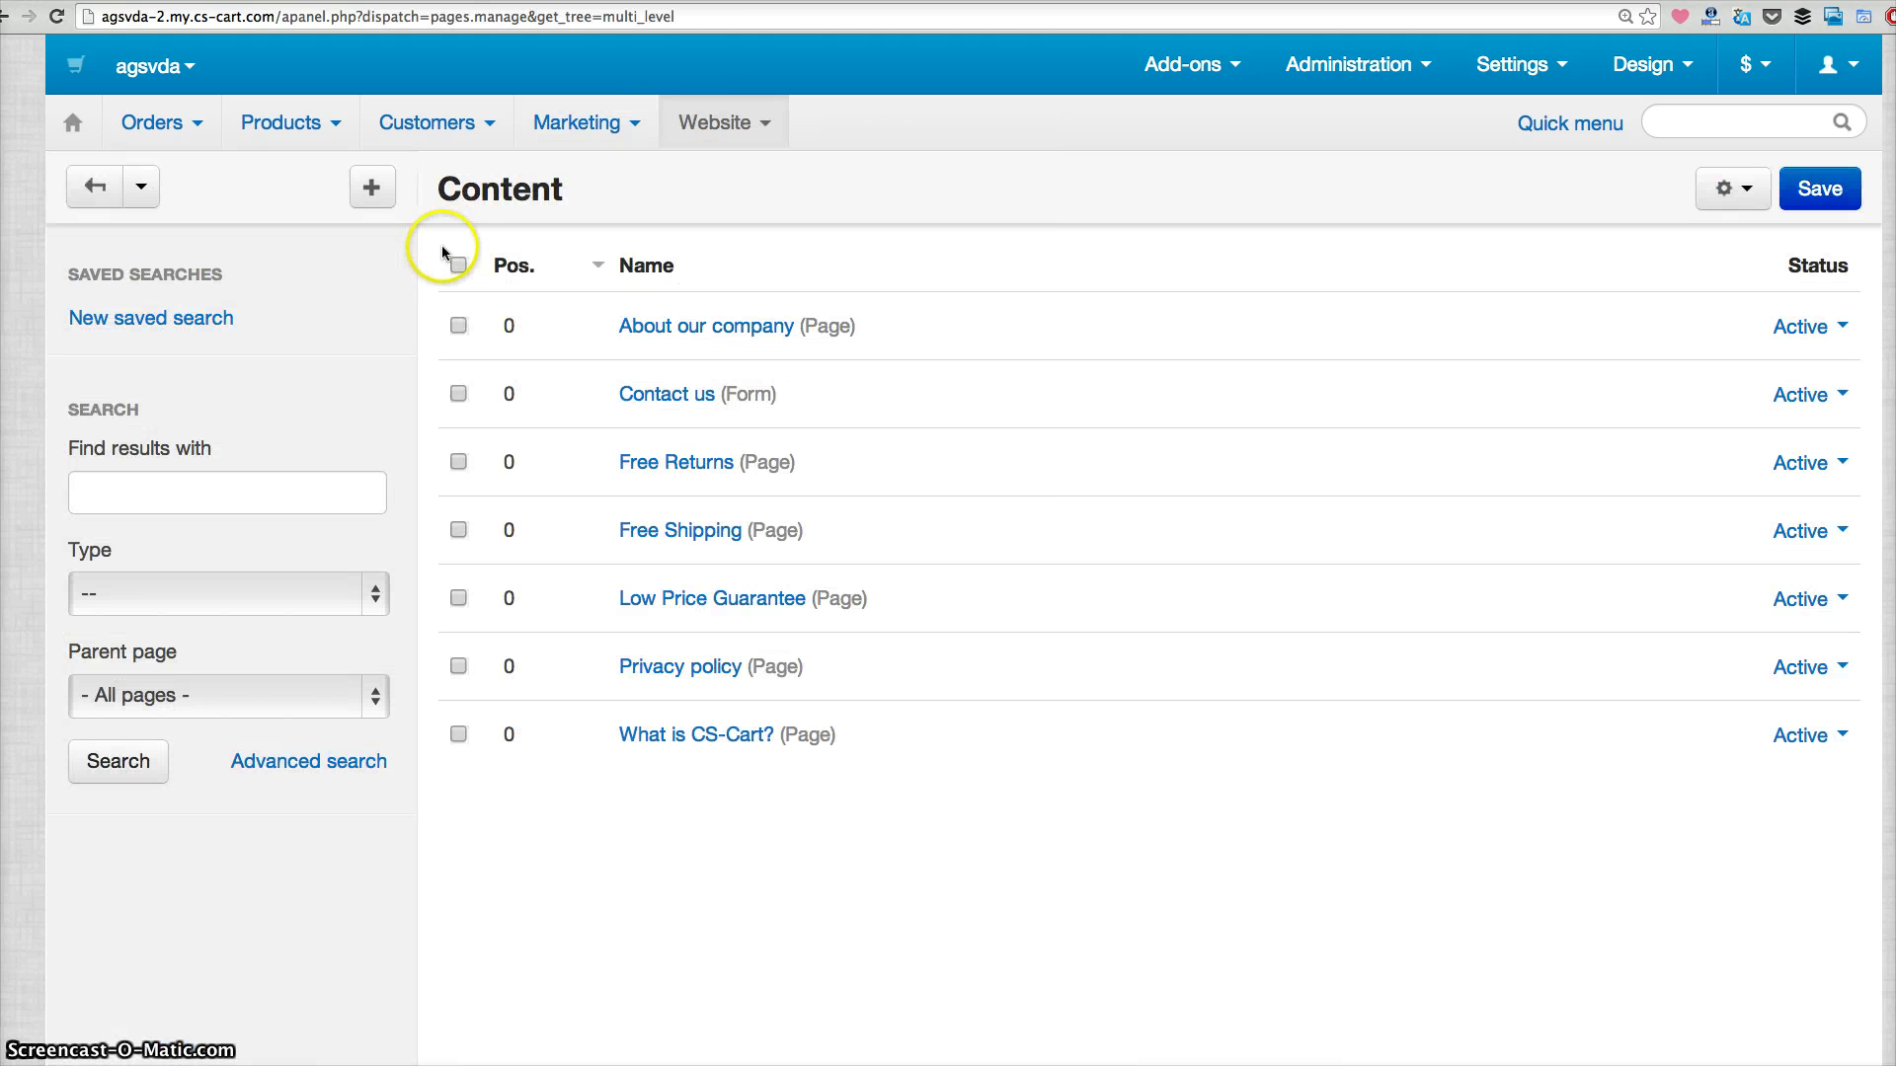
left_click(382, 209)
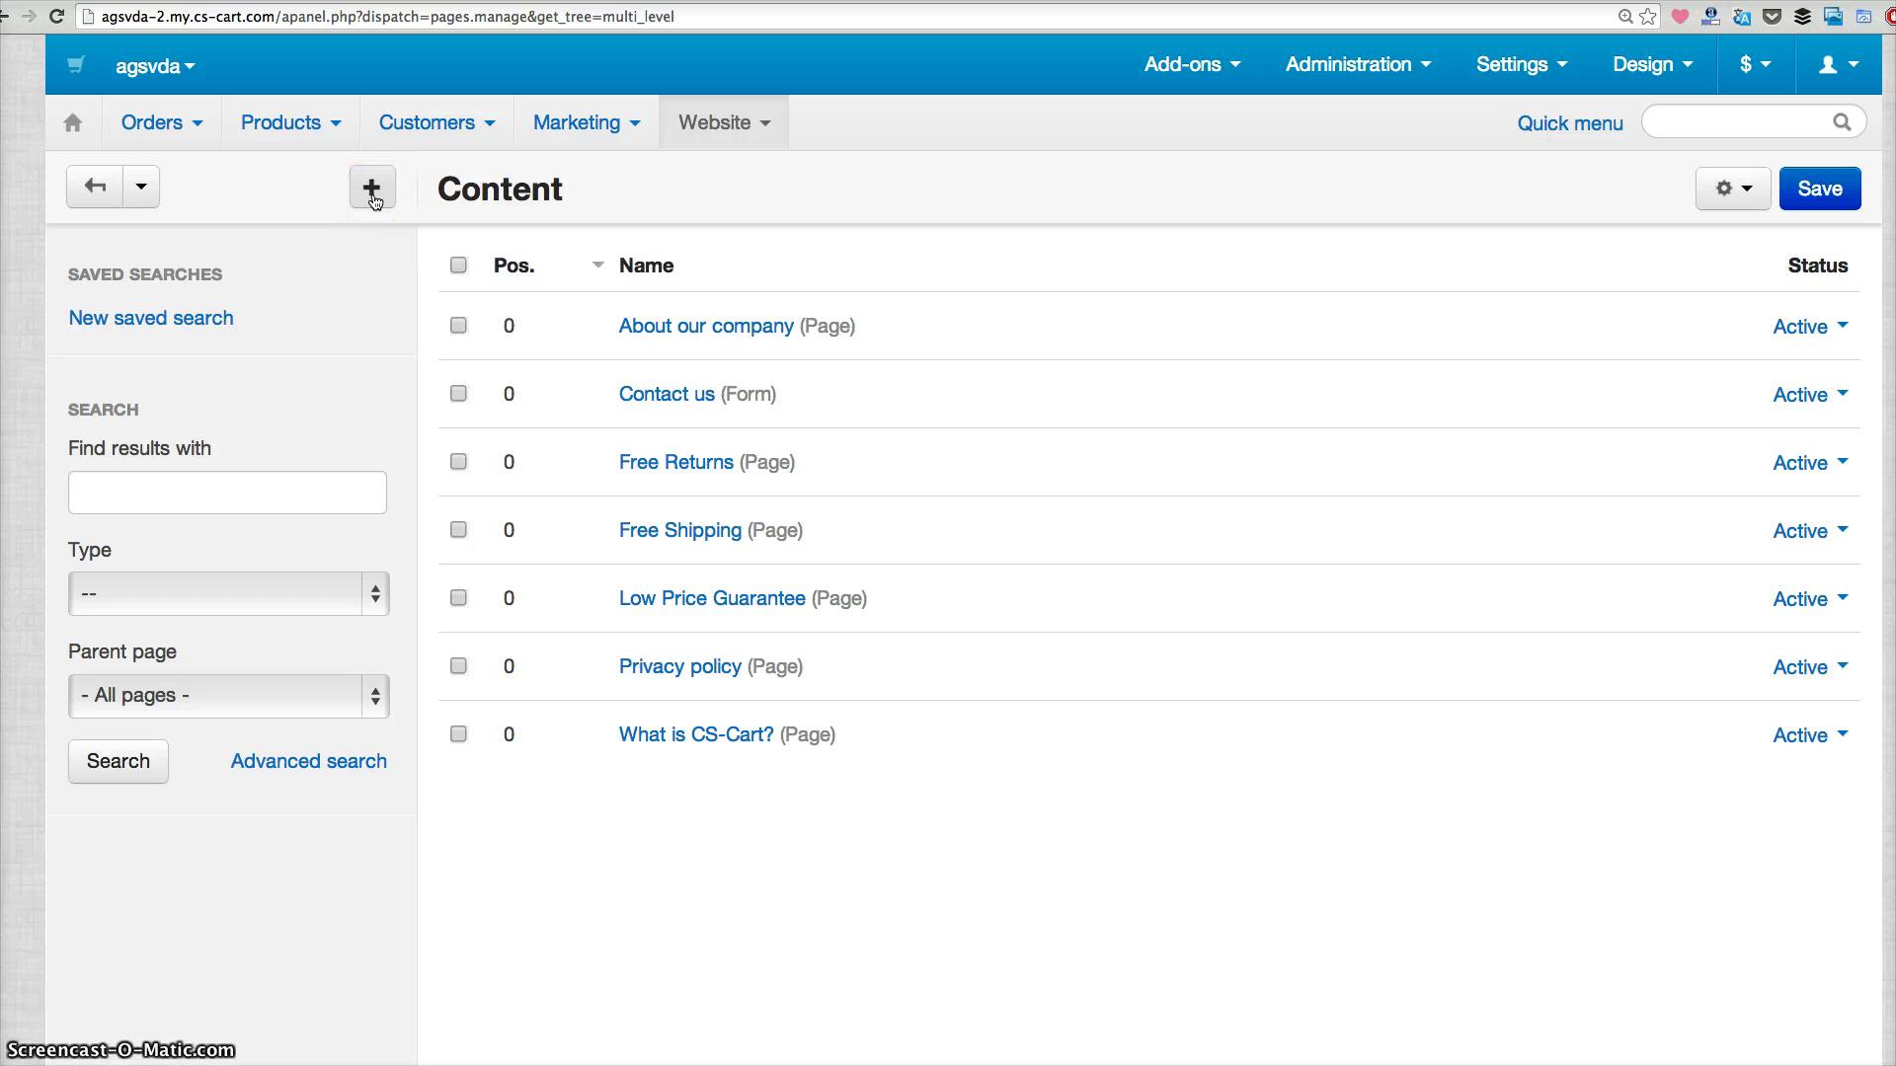
left_click(375, 202)
left_click(425, 240)
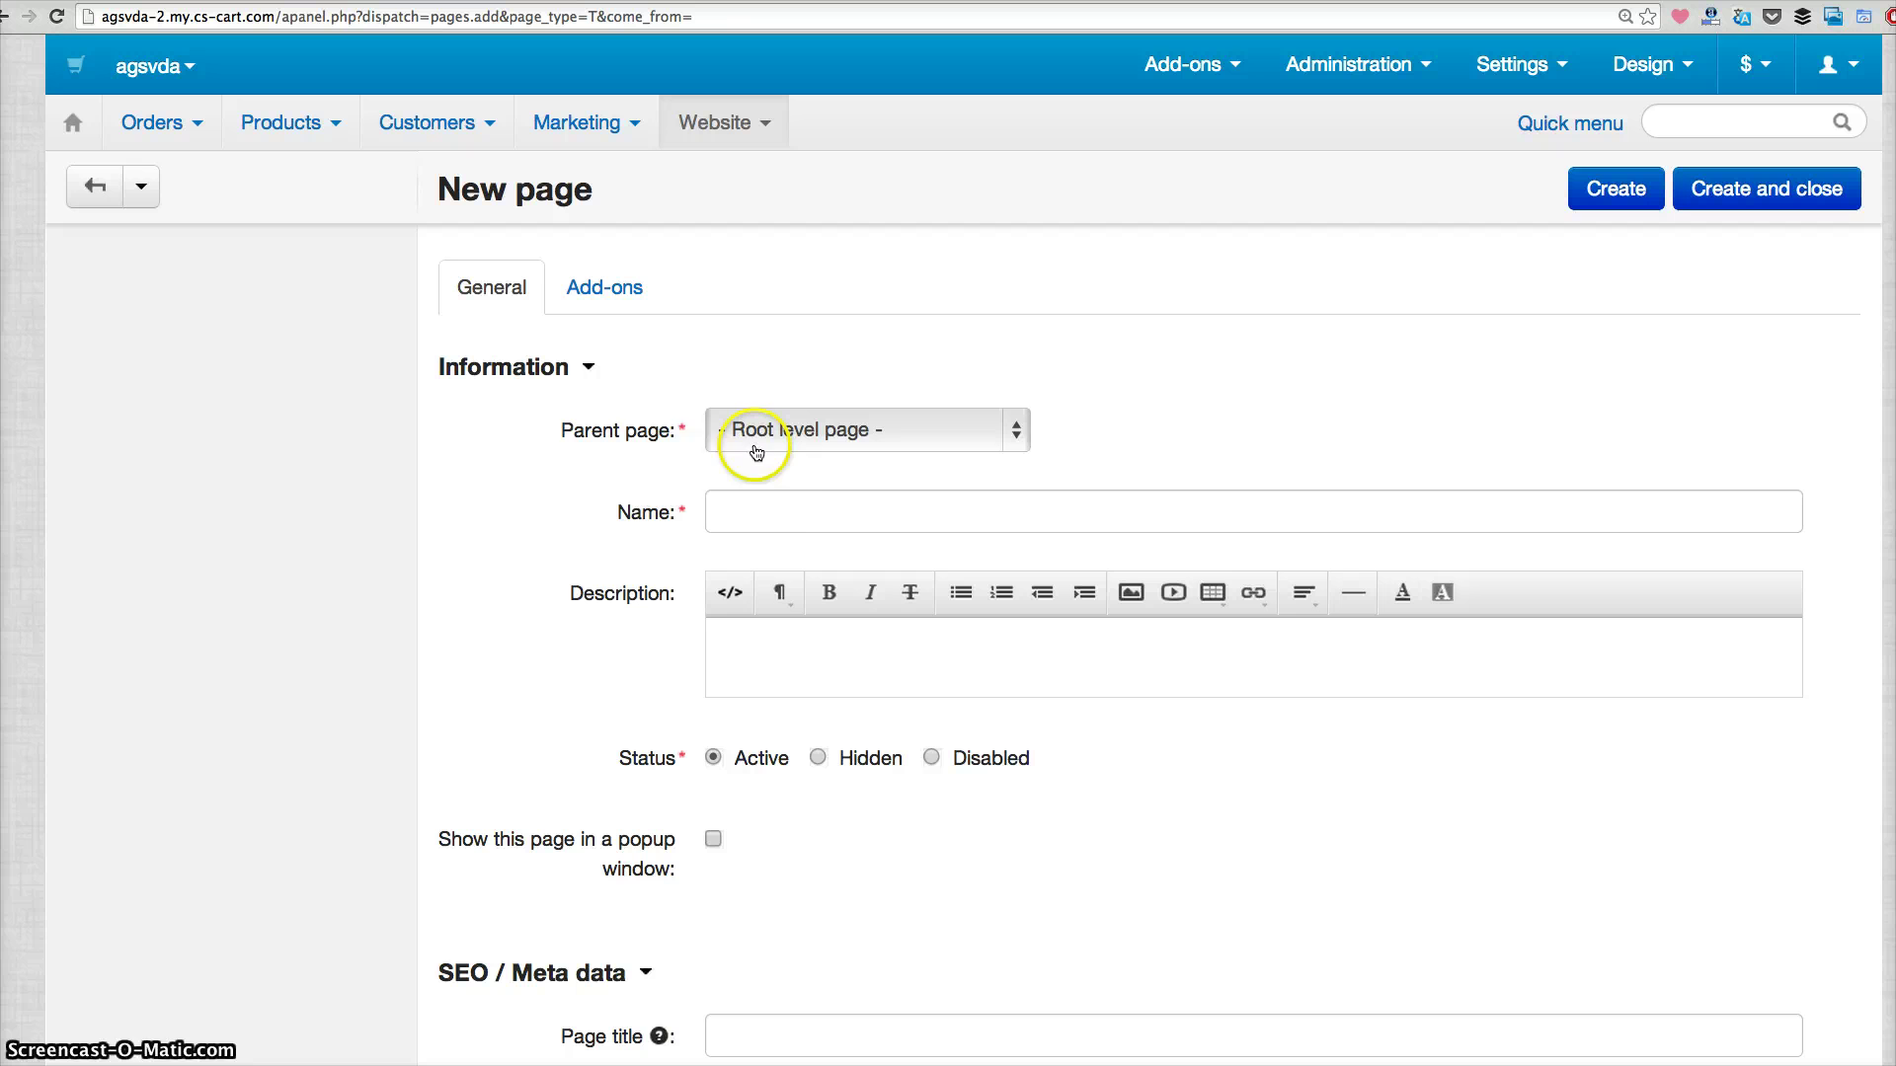
Step: Name the new page 'Track Order Status' and switch its description editor to HTML source
left_click(786, 500)
type("Tra")
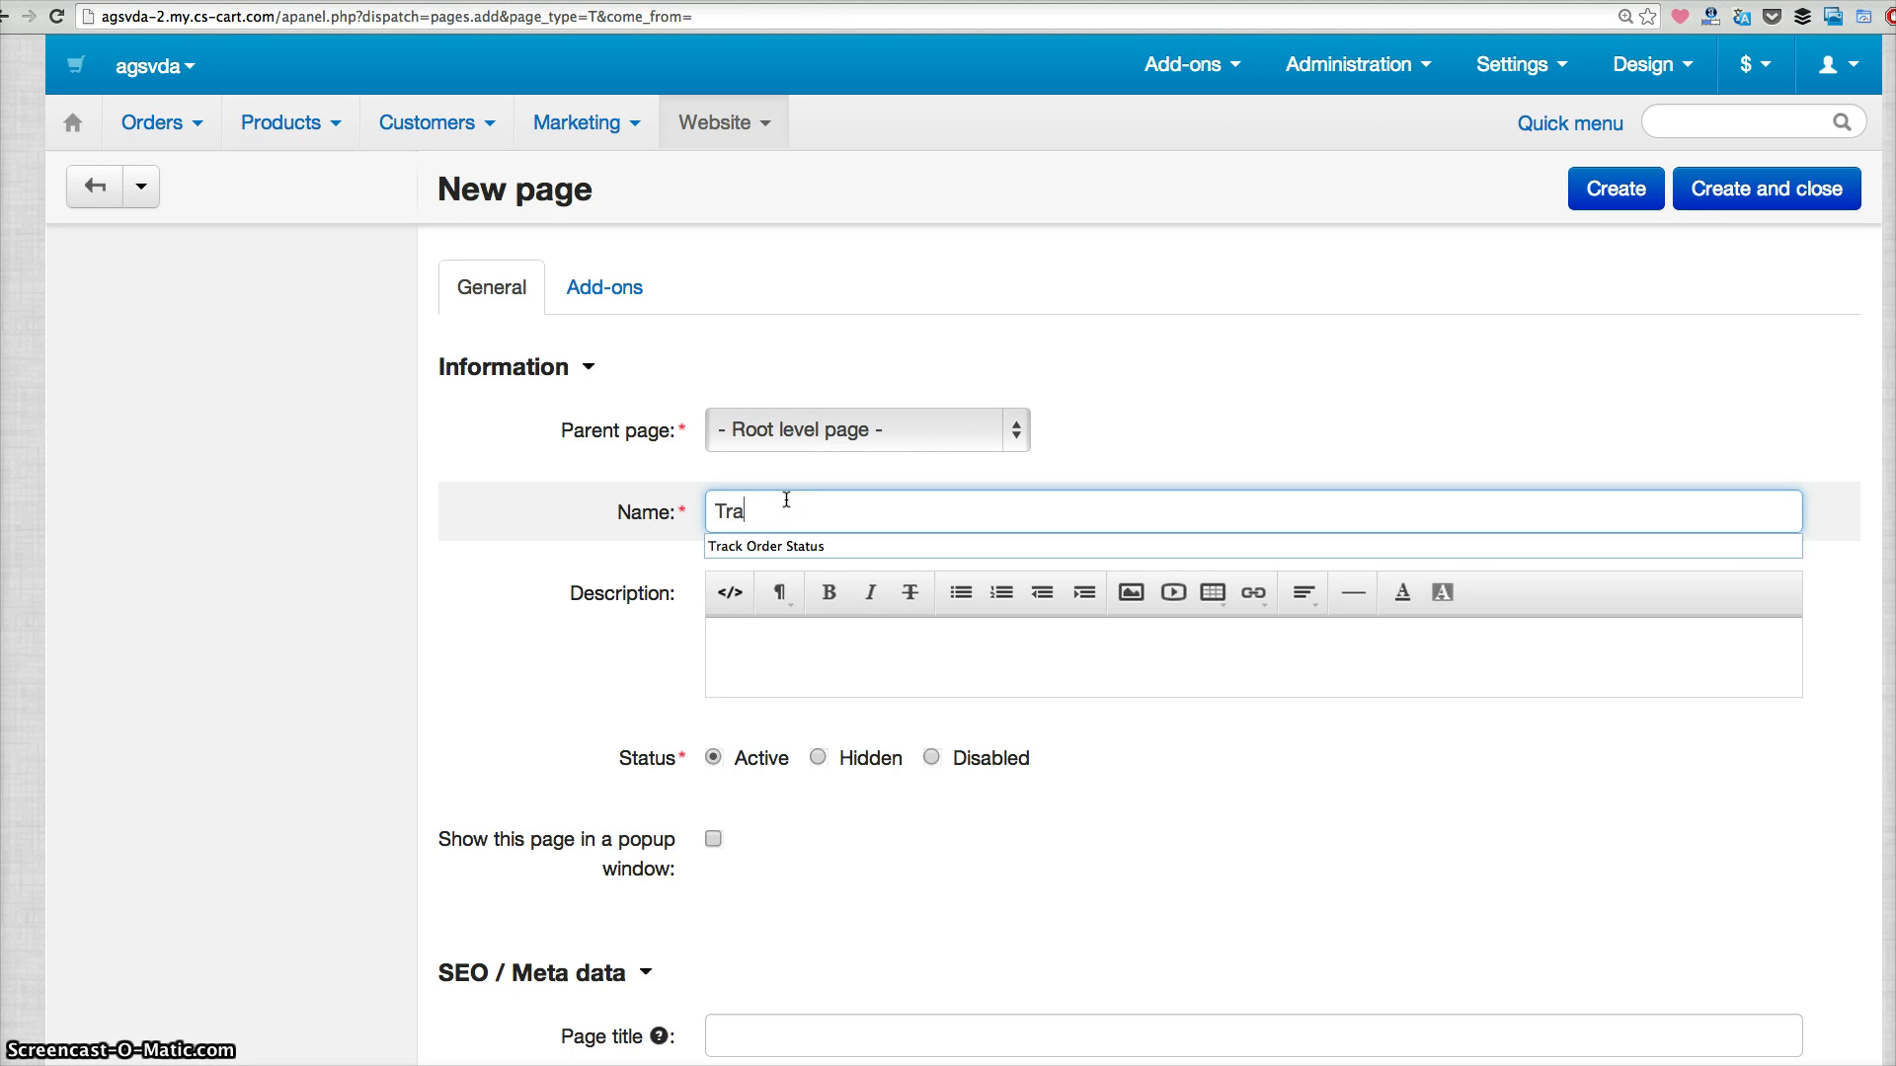
type("ck Order Status")
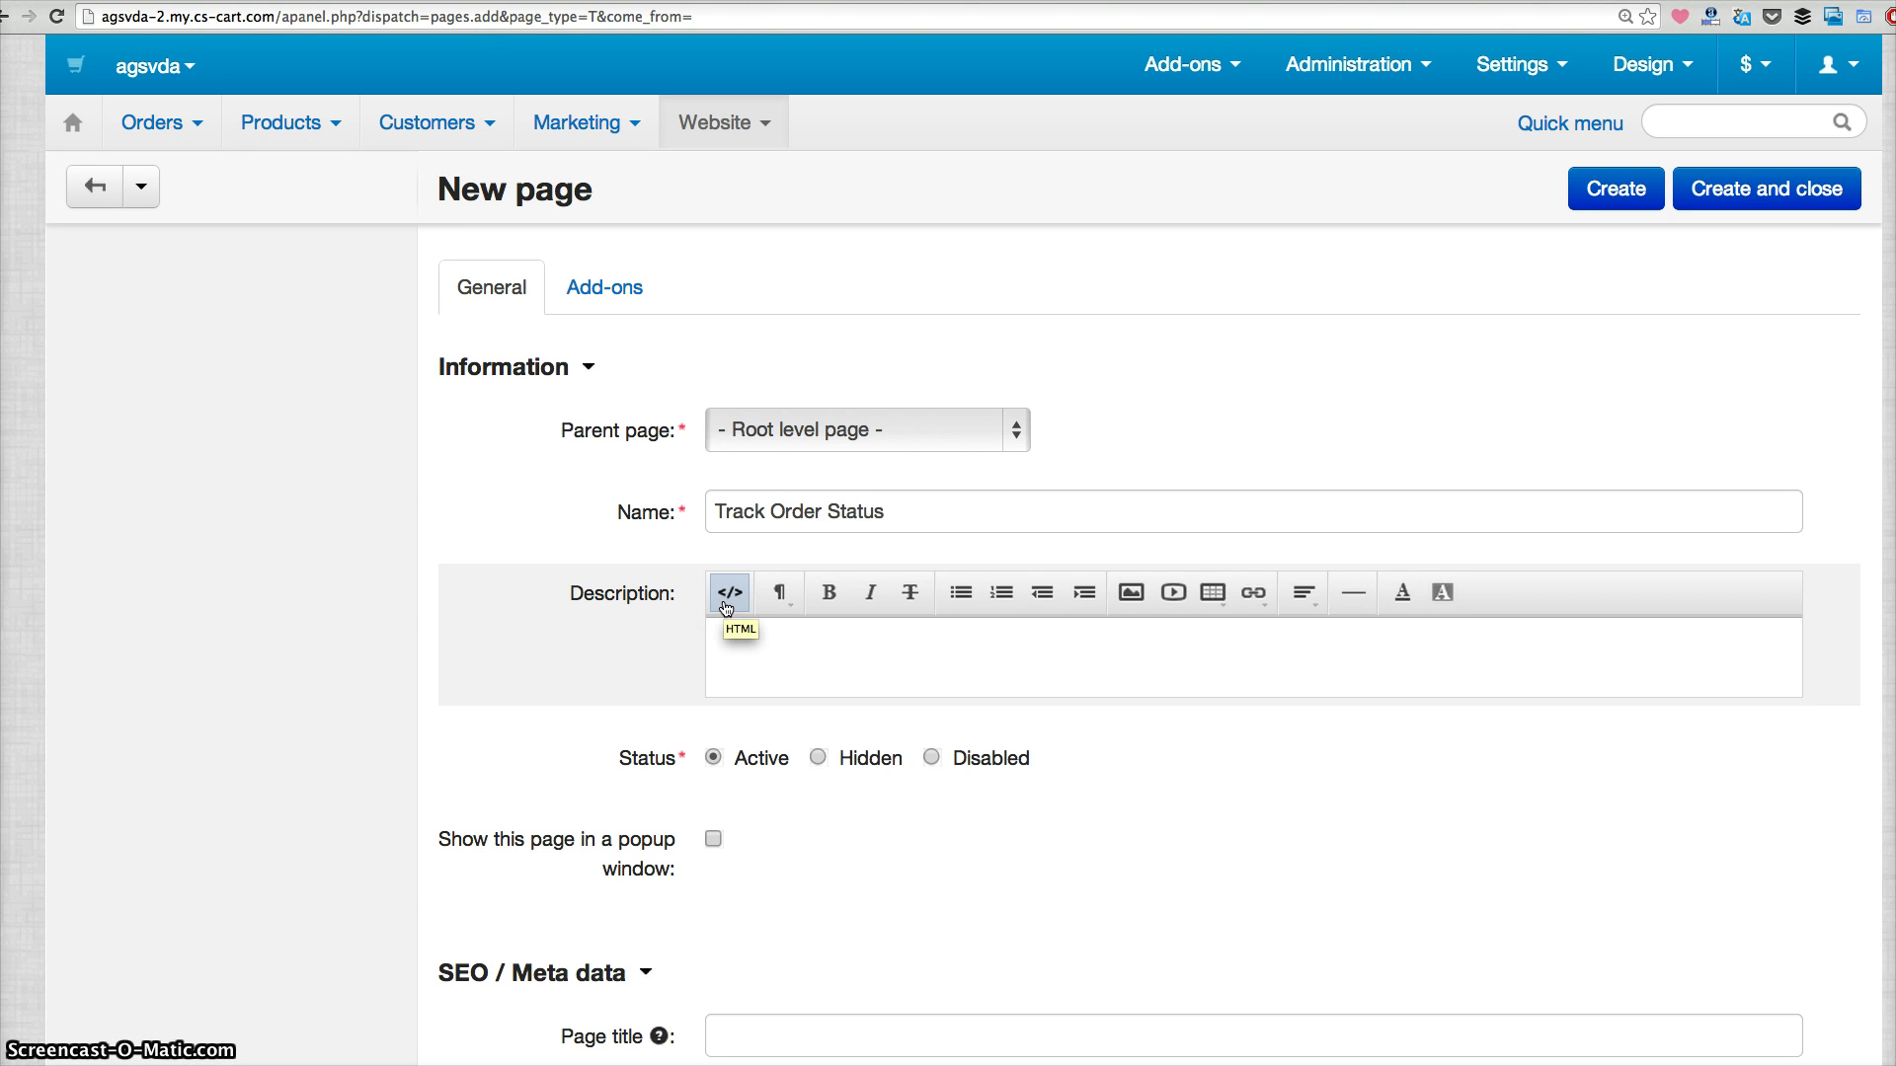
left_click(729, 593)
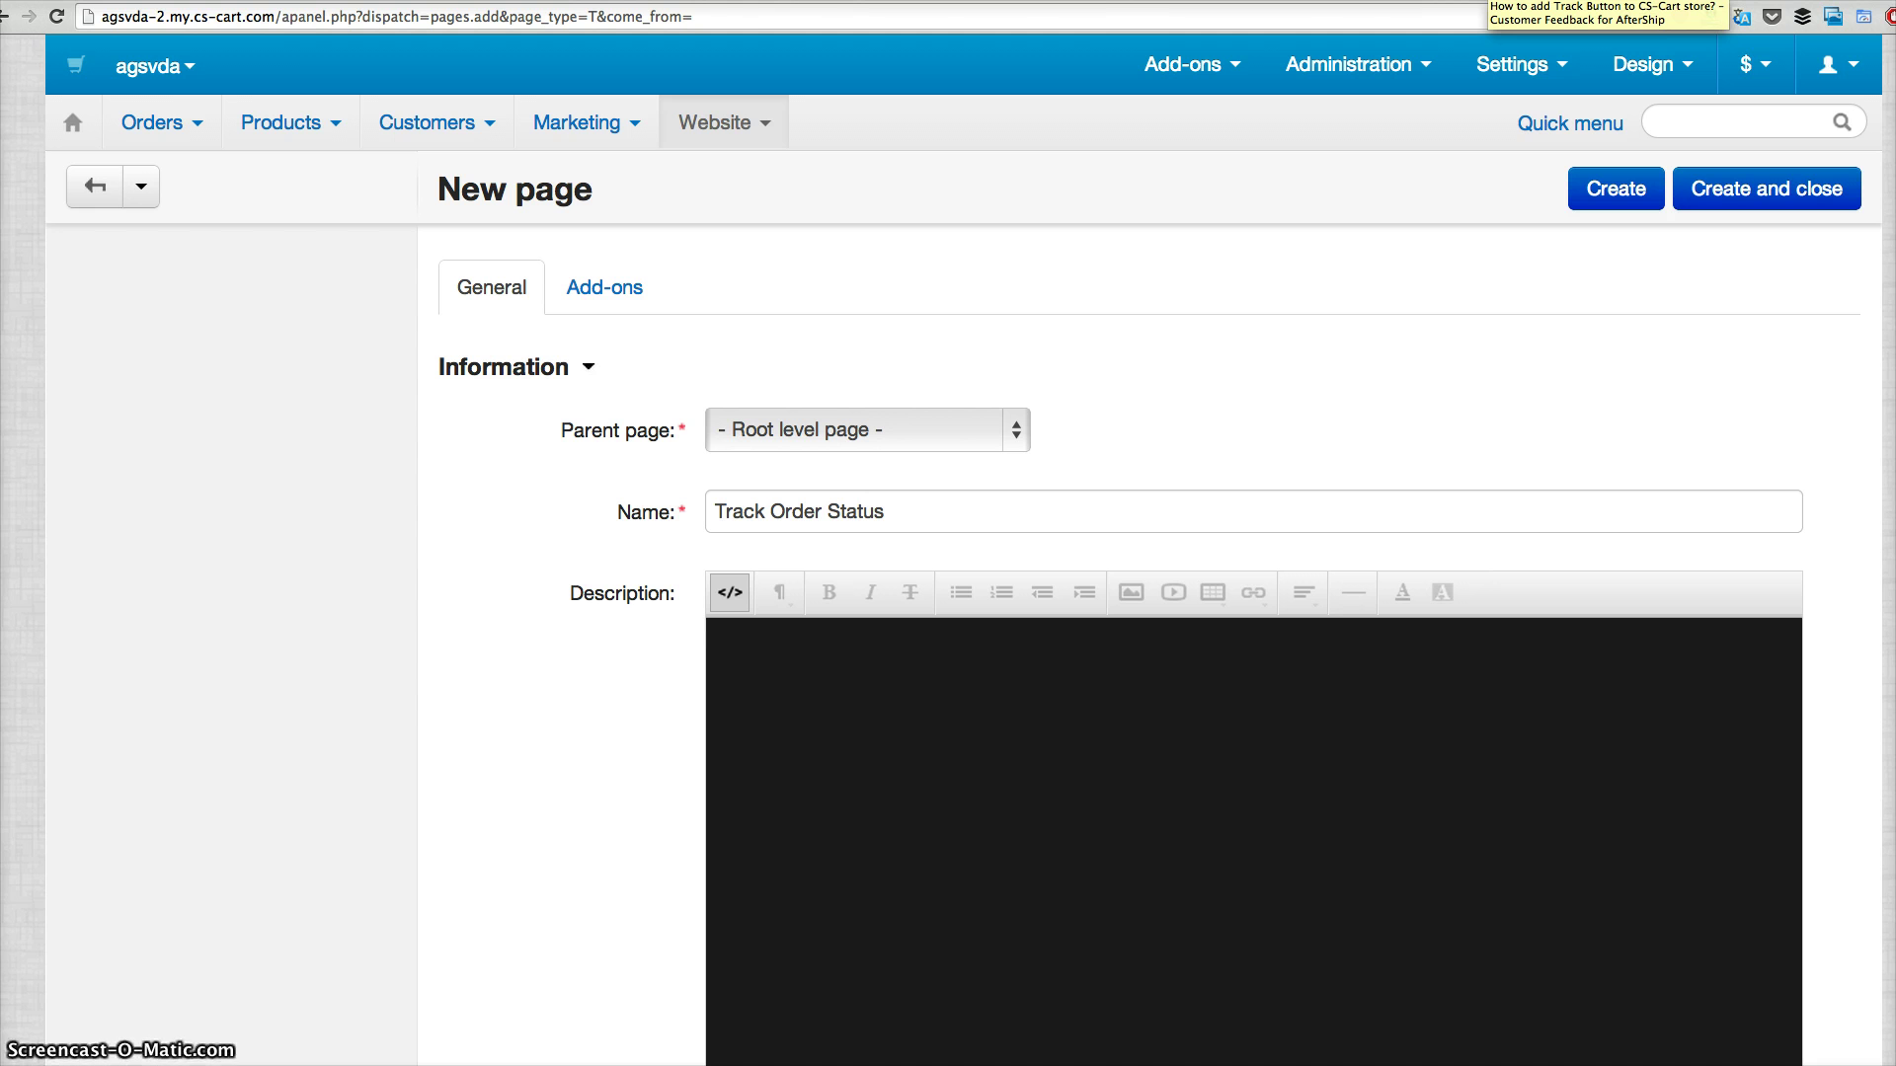
Step: Select and copy the whole Track Button code snippet from the AfterShip article
key("ctrl+Tab")
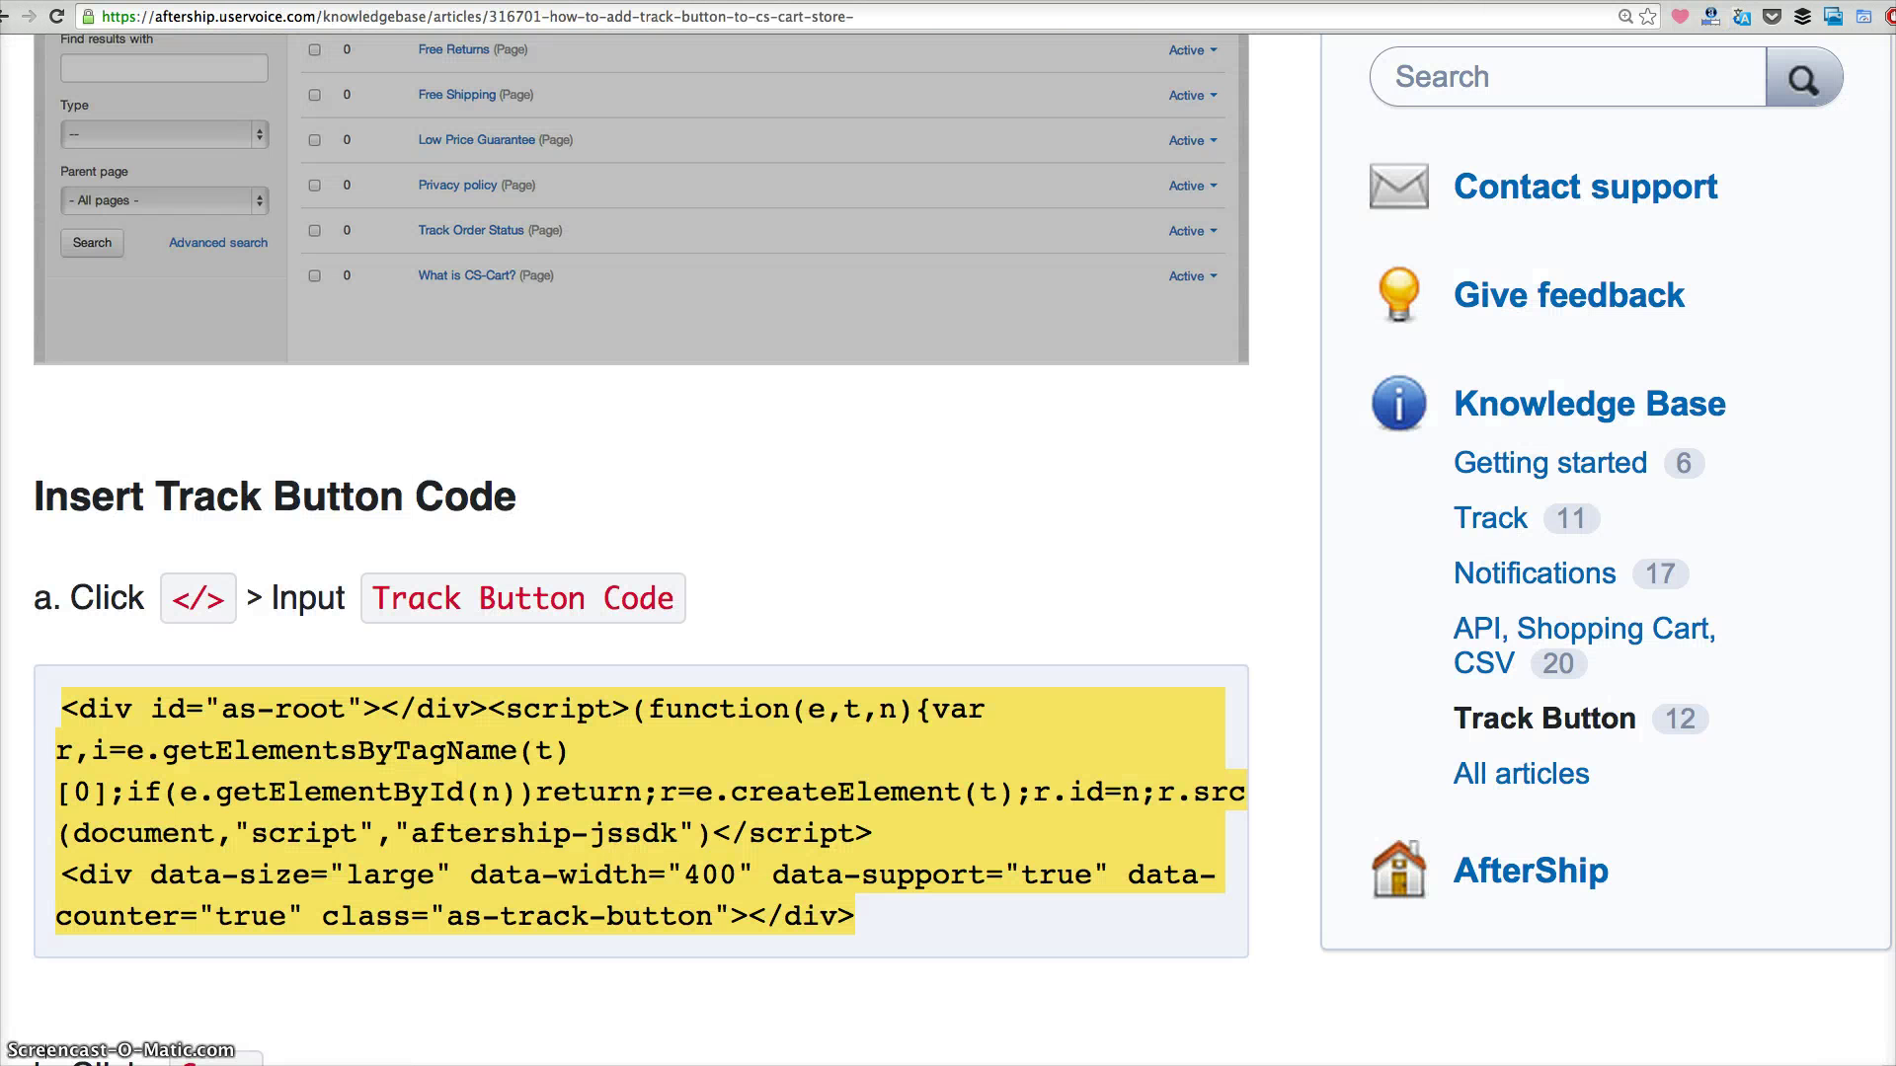
left_click_drag(877, 928, 40, 714)
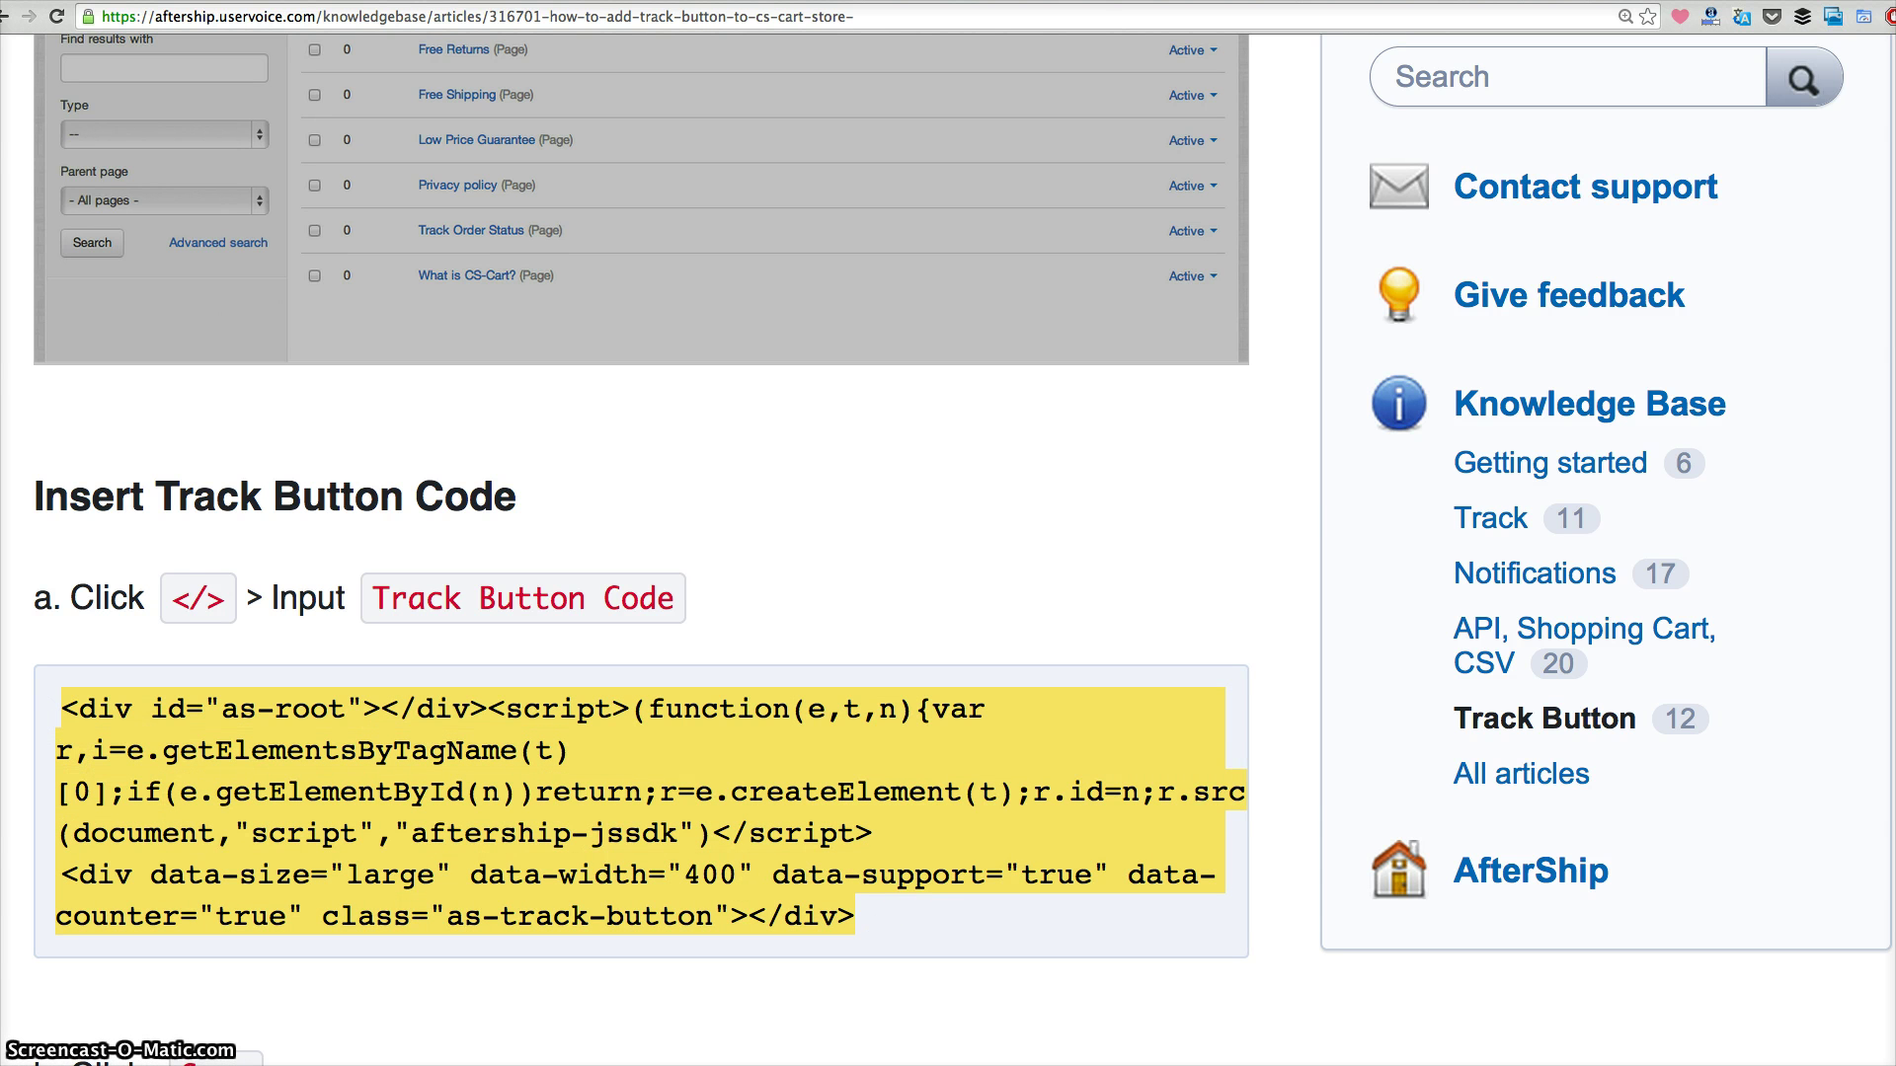
key("ctrl+Tab")
Step: Paste the track button code into the description, create the page, and select its page id 45
left_click(888, 731)
type("<div id=\"as-root\"></div><script>(function(e,t,n){var r,i=e.getElementsByTagName(t)[0];if(e.getElementById(n))return;r=e.createElement(t);r.id=n;r.src=\"//apps.aftership.com/all.js\";i.parentNode.insertBefore(r,i)})(document,\"script\",\"aftership-jssdk\")</script> <div data-size=\"large\" data-width=\"400\" data-support=\"true\" data-counter=\"true\" class=\"as-track-button\"></div>")
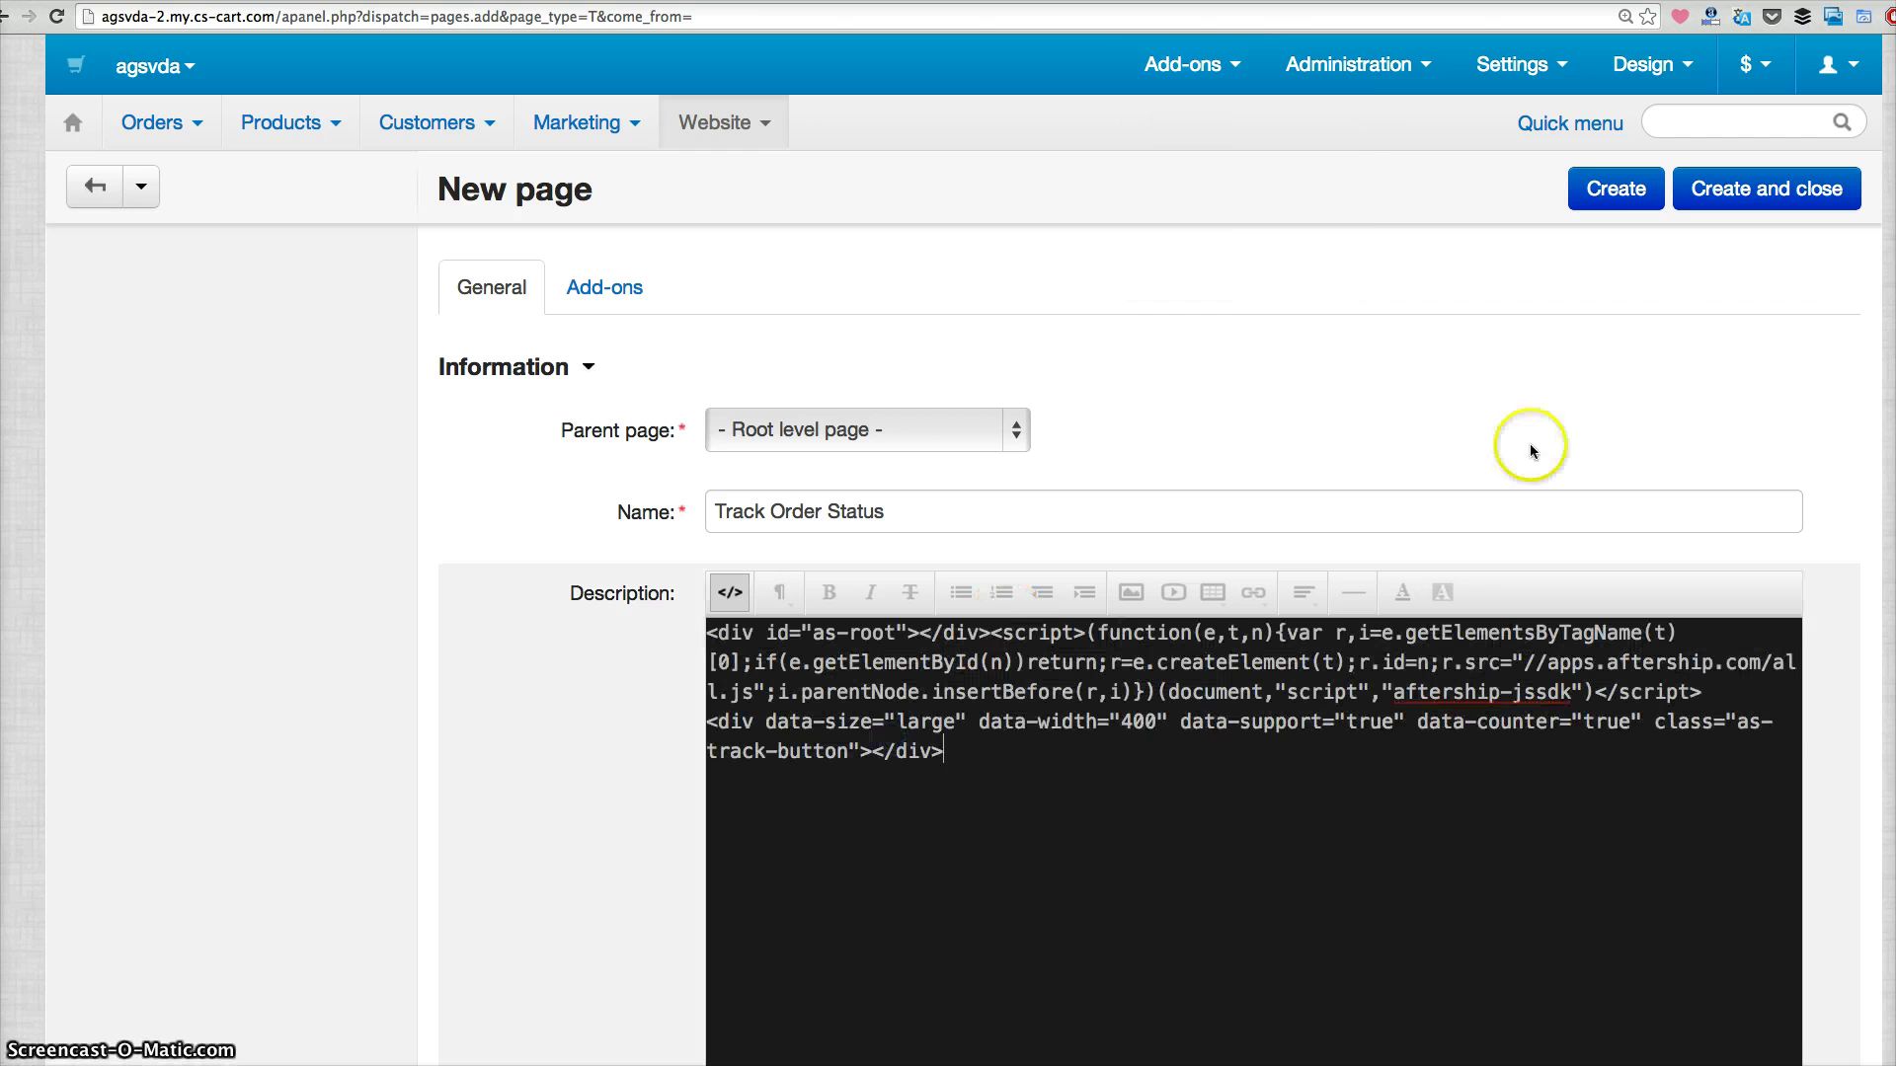
left_click(1617, 188)
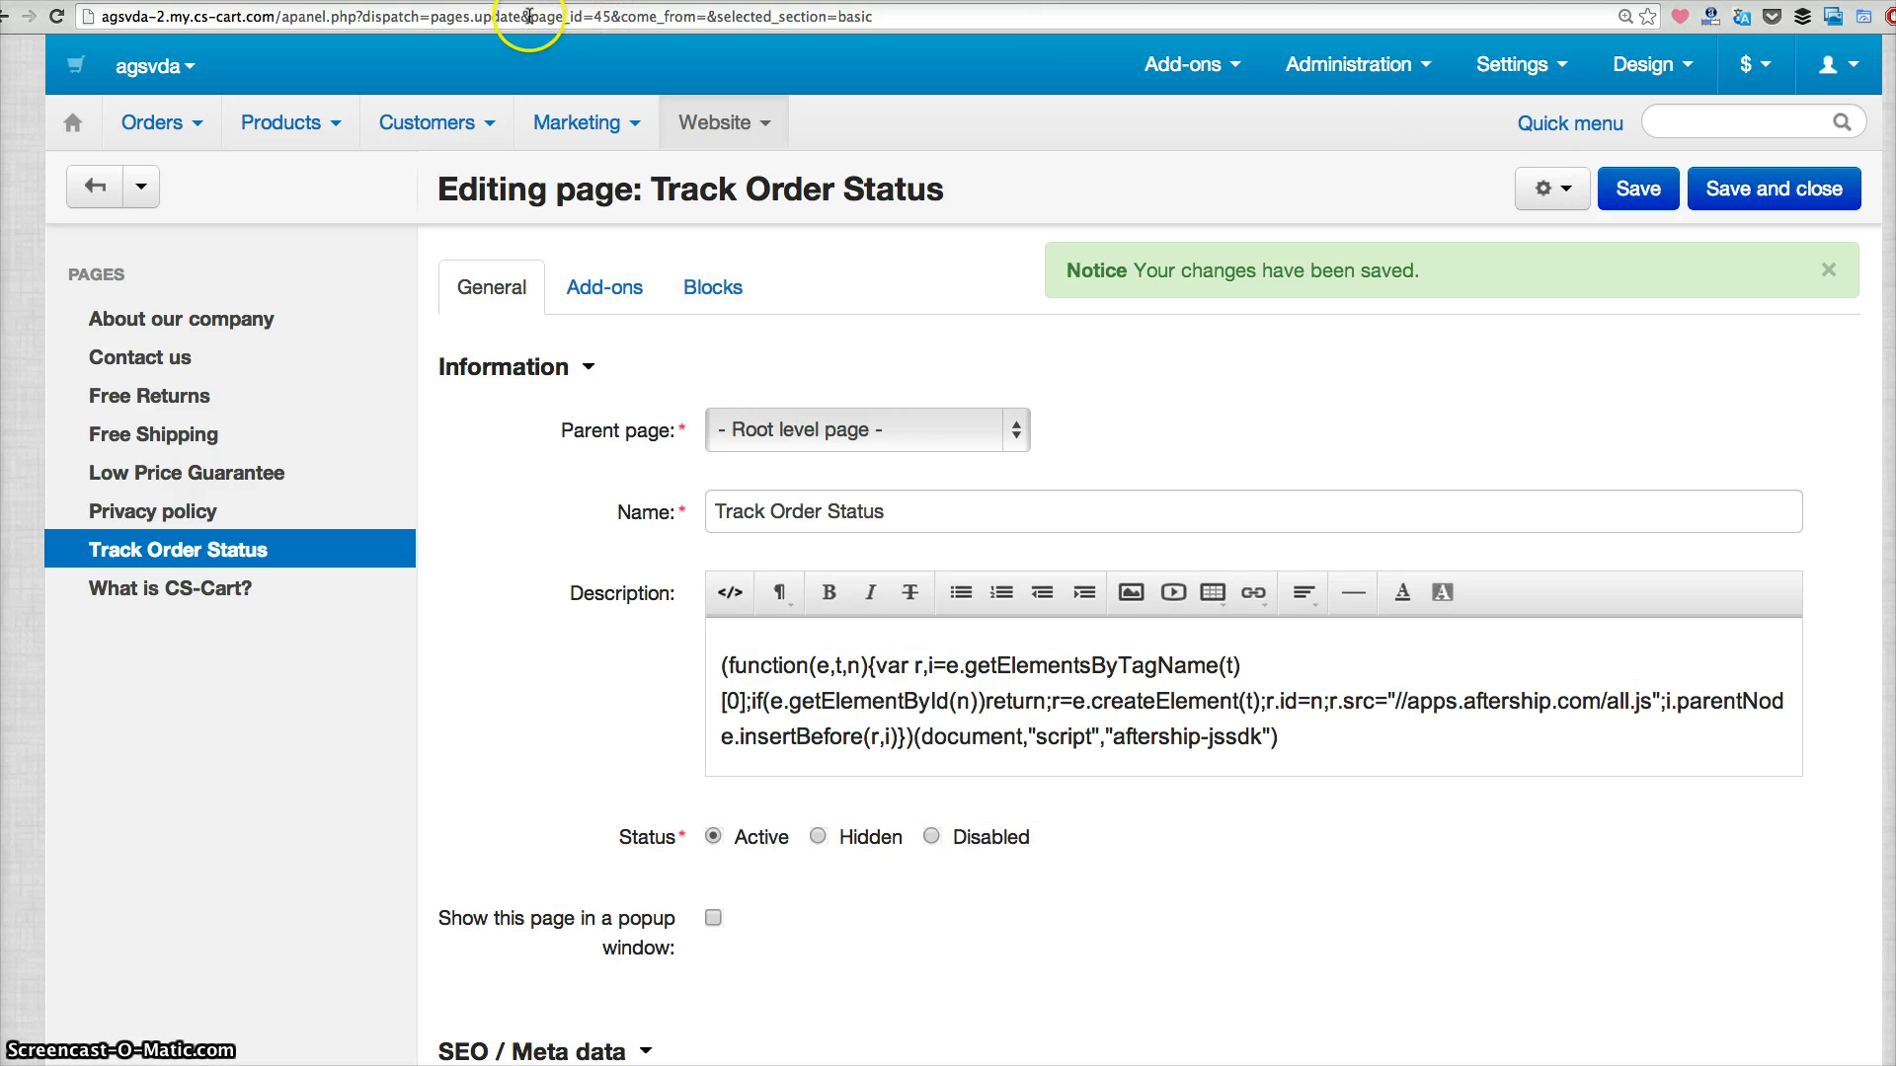
left_click_drag(531, 17, 615, 17)
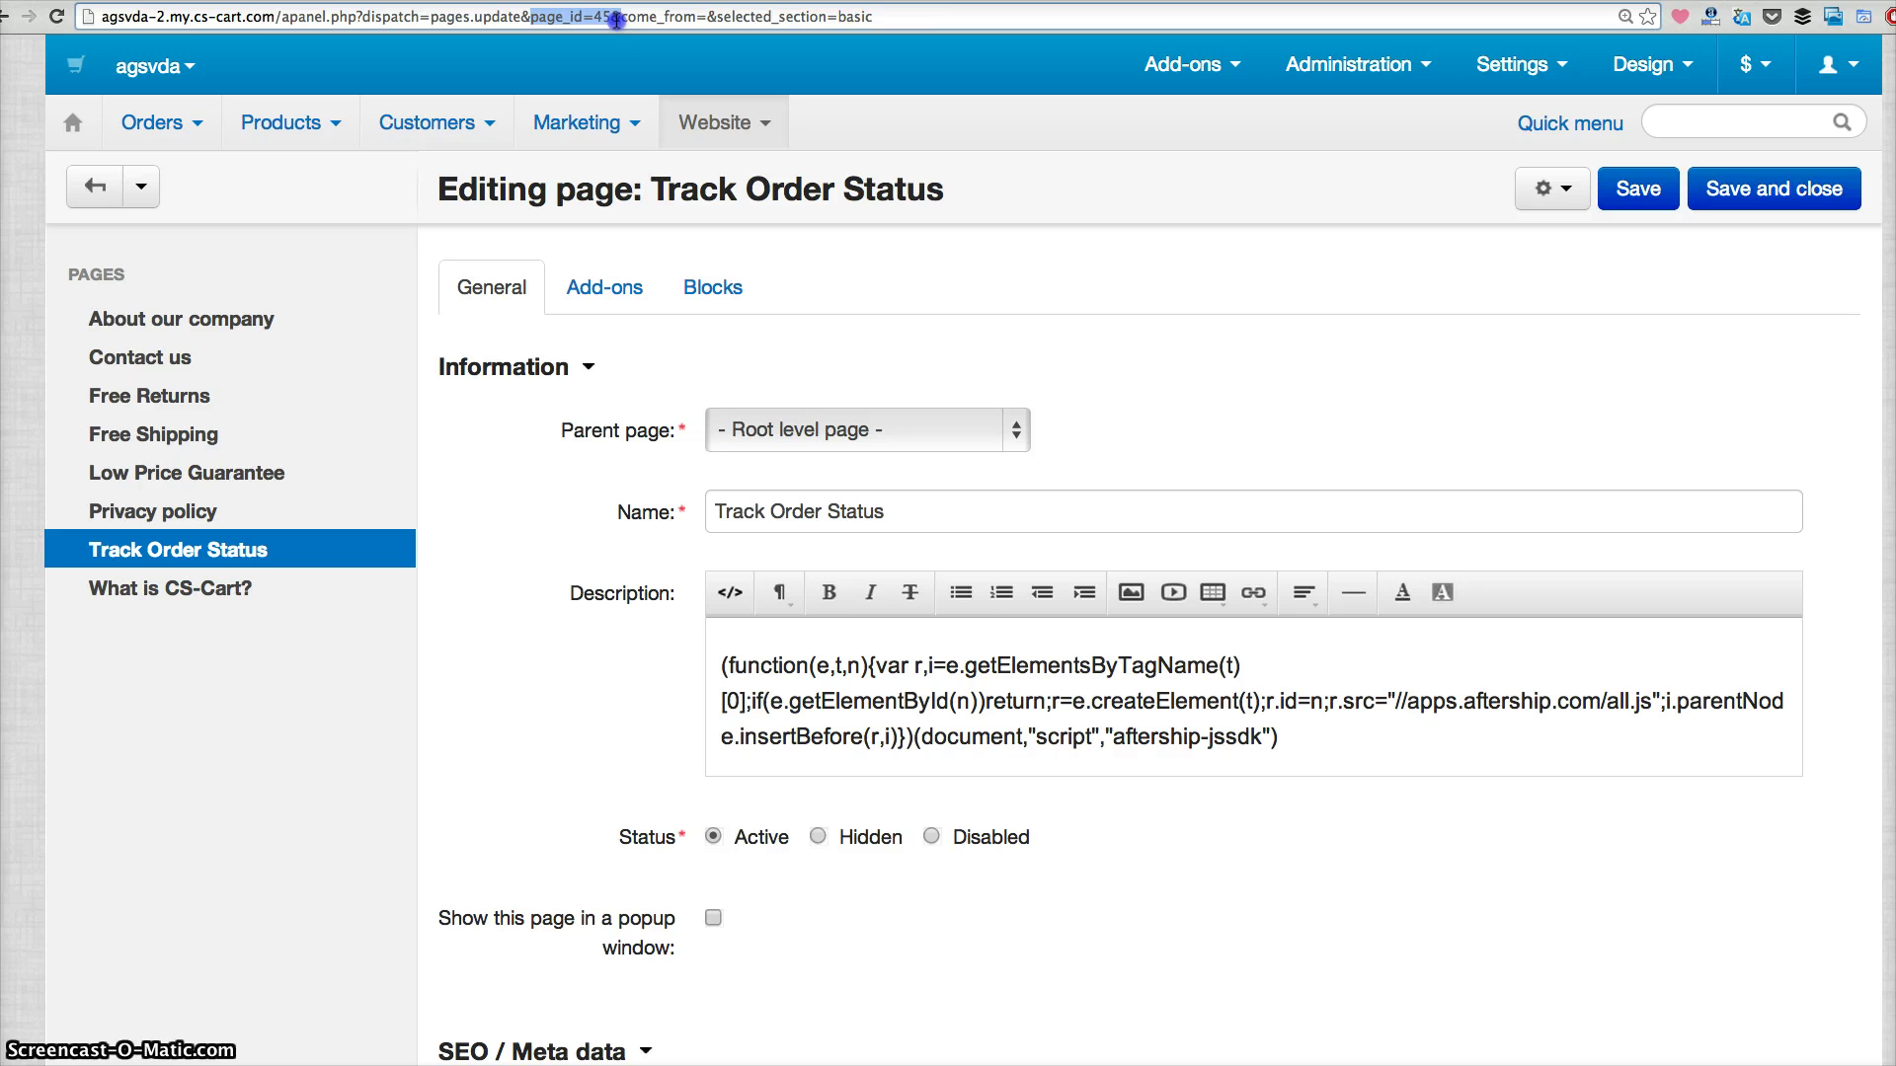
Step: Open the Demo store footer block for editing in the page's block layout
left_click(738, 294)
left_click(923, 509)
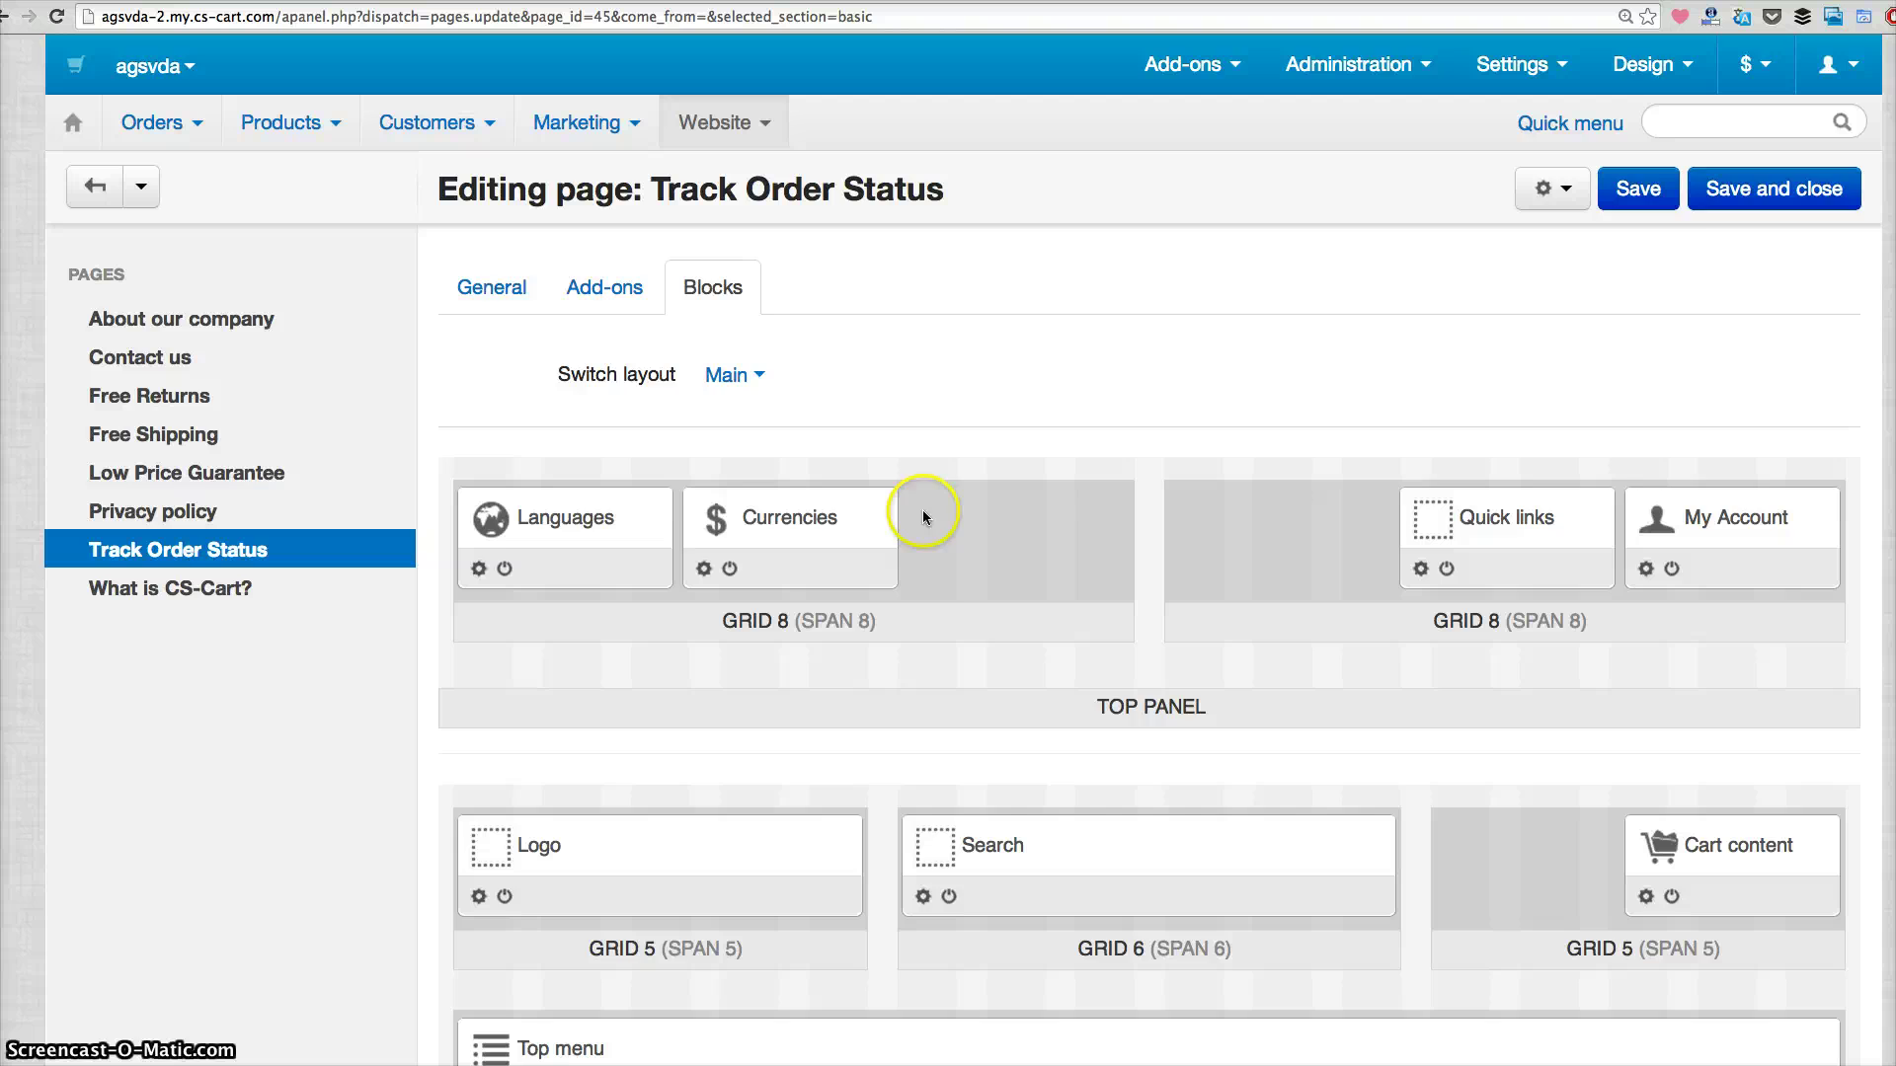
scroll(997, 612, "down", 6)
scroll(999, 619, "down", 7)
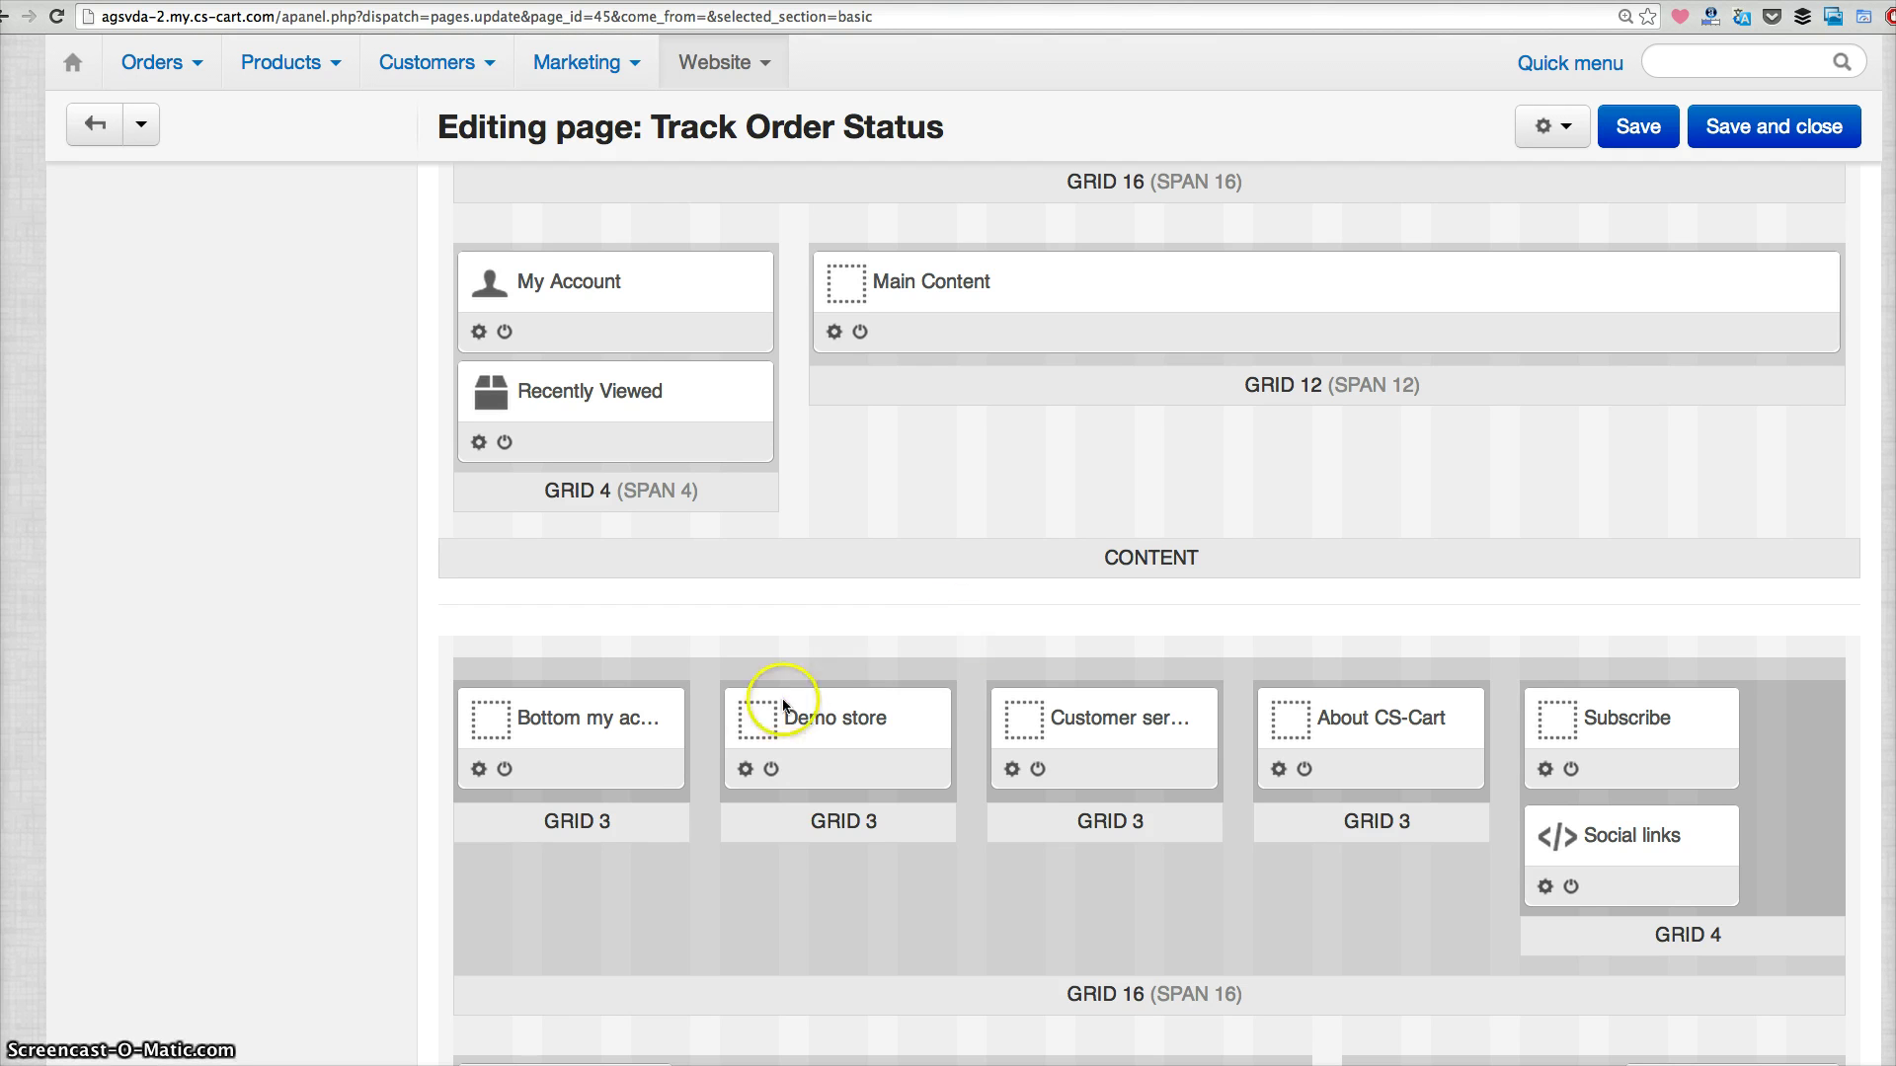
left_click(747, 770)
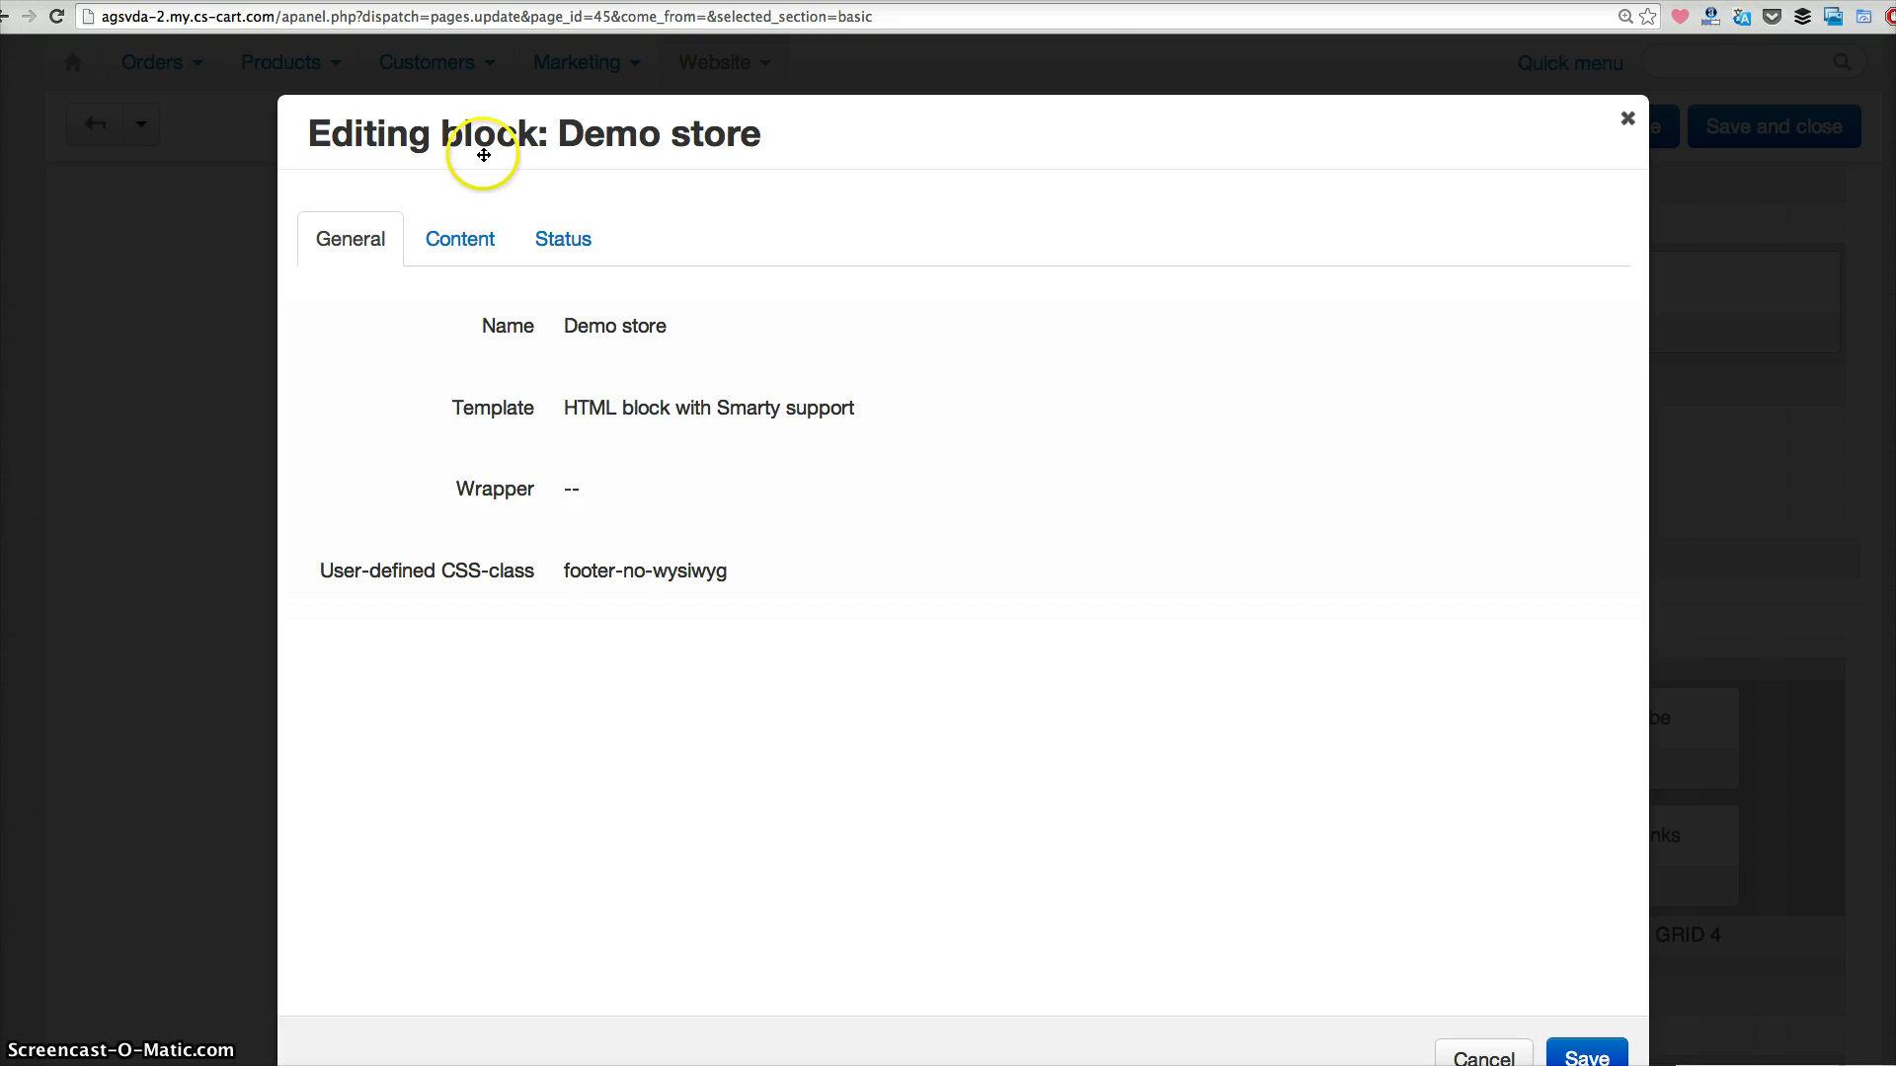
Step: Duplicate the Contact us link line in the block's HTML content
left_click(440, 238)
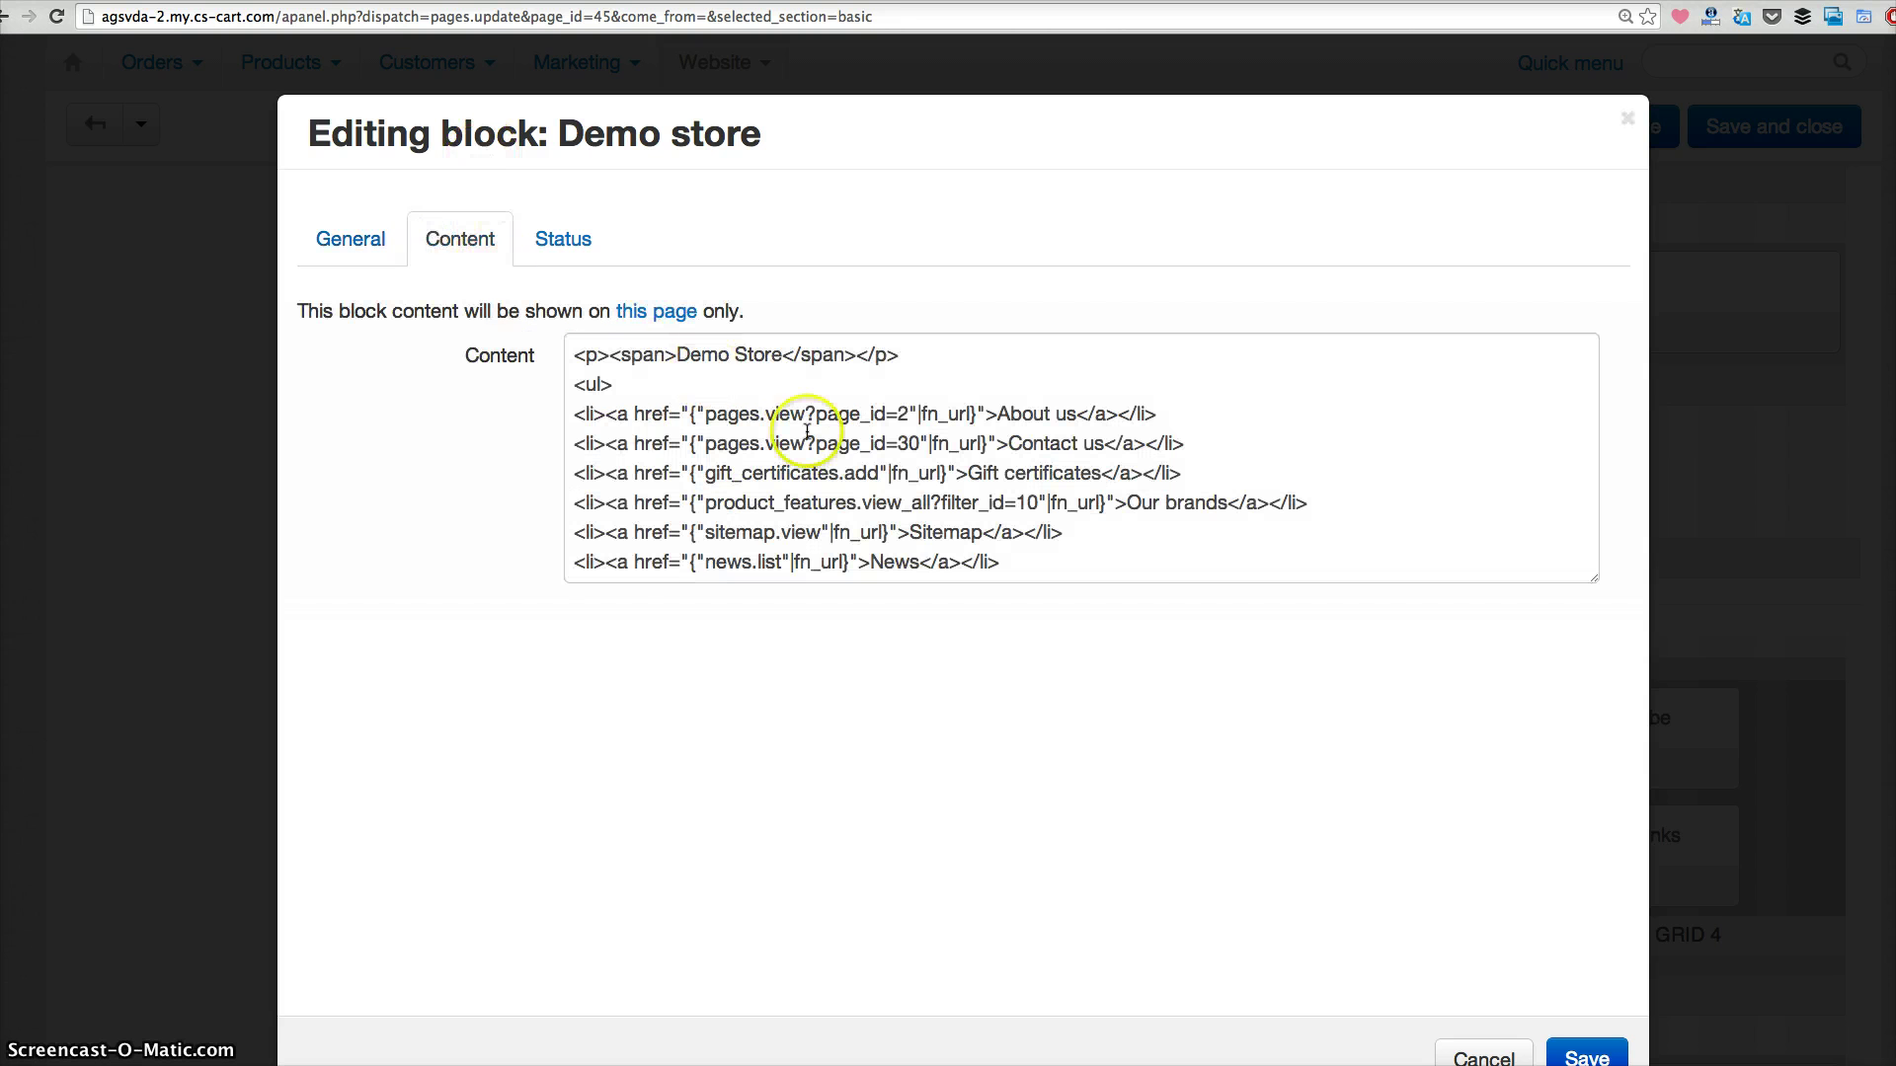
left_click(807, 431)
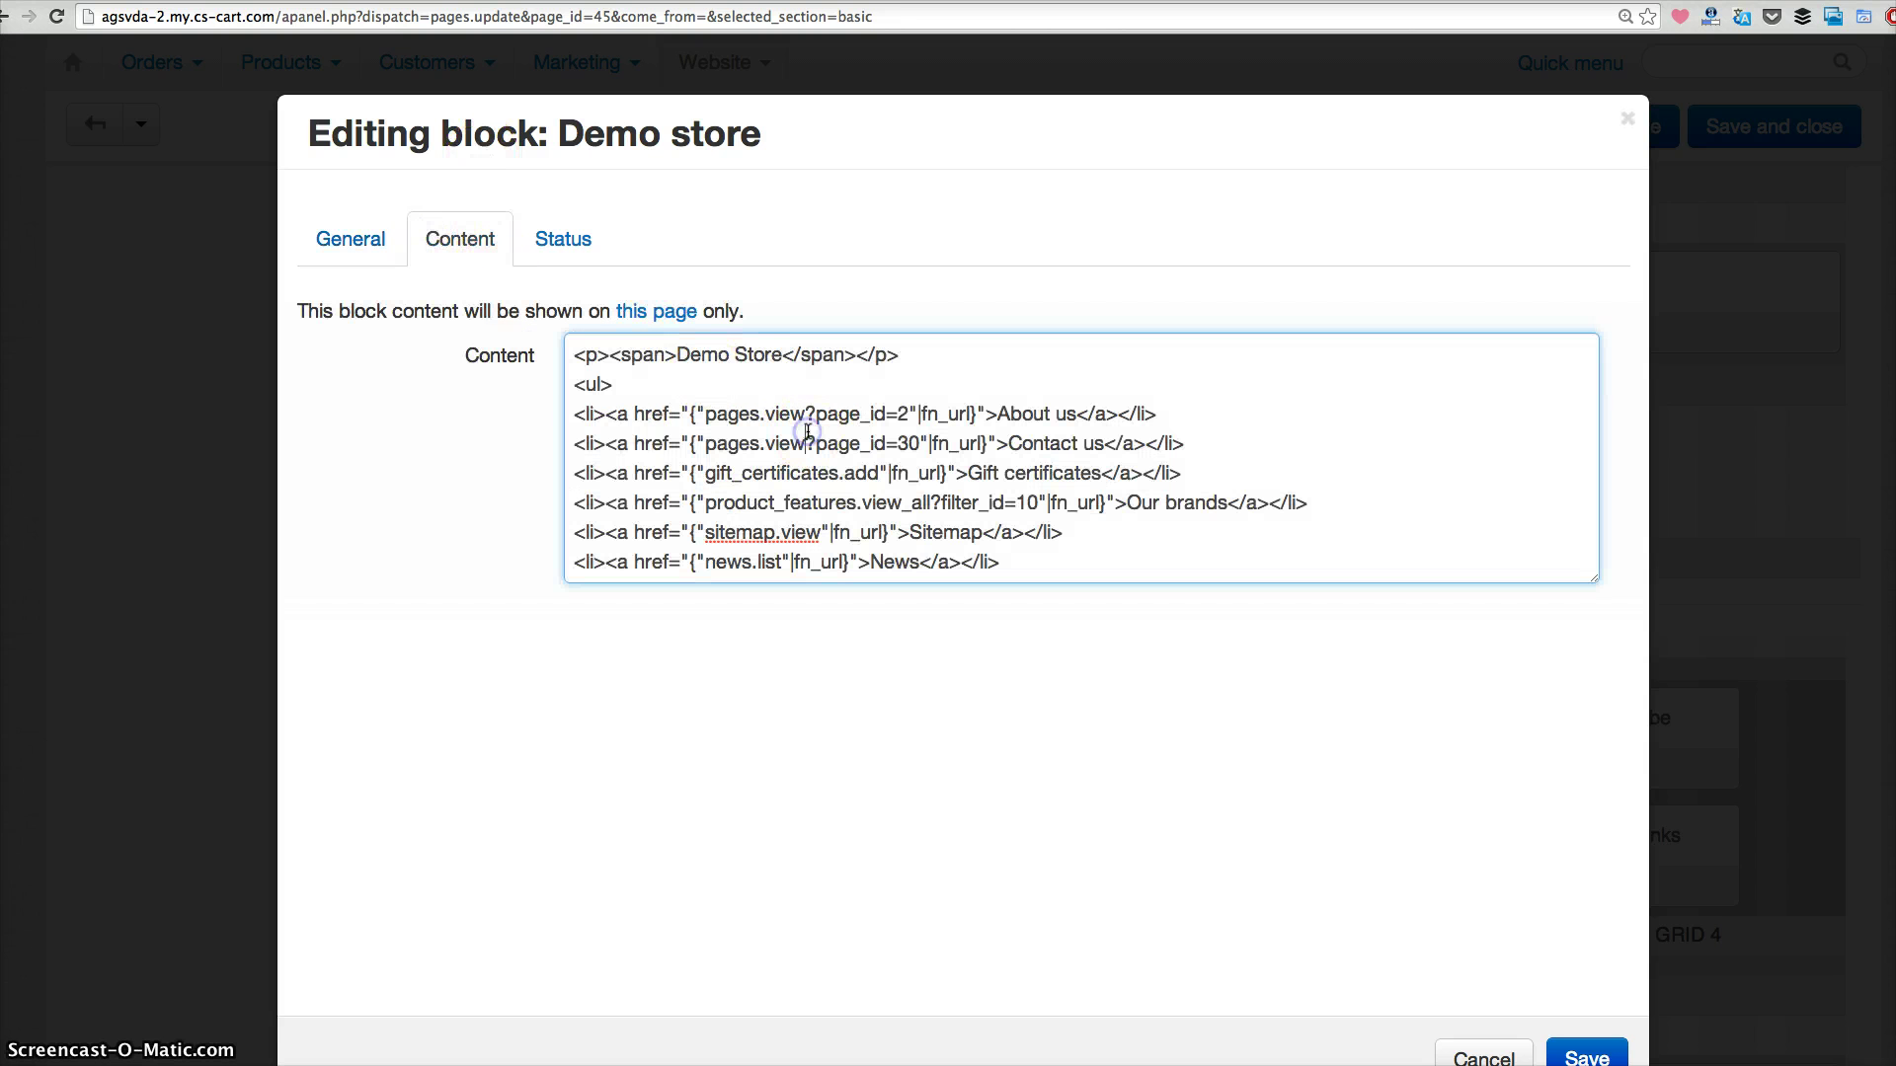
left_click(975, 443)
triple_click(975, 443)
key("super+c")
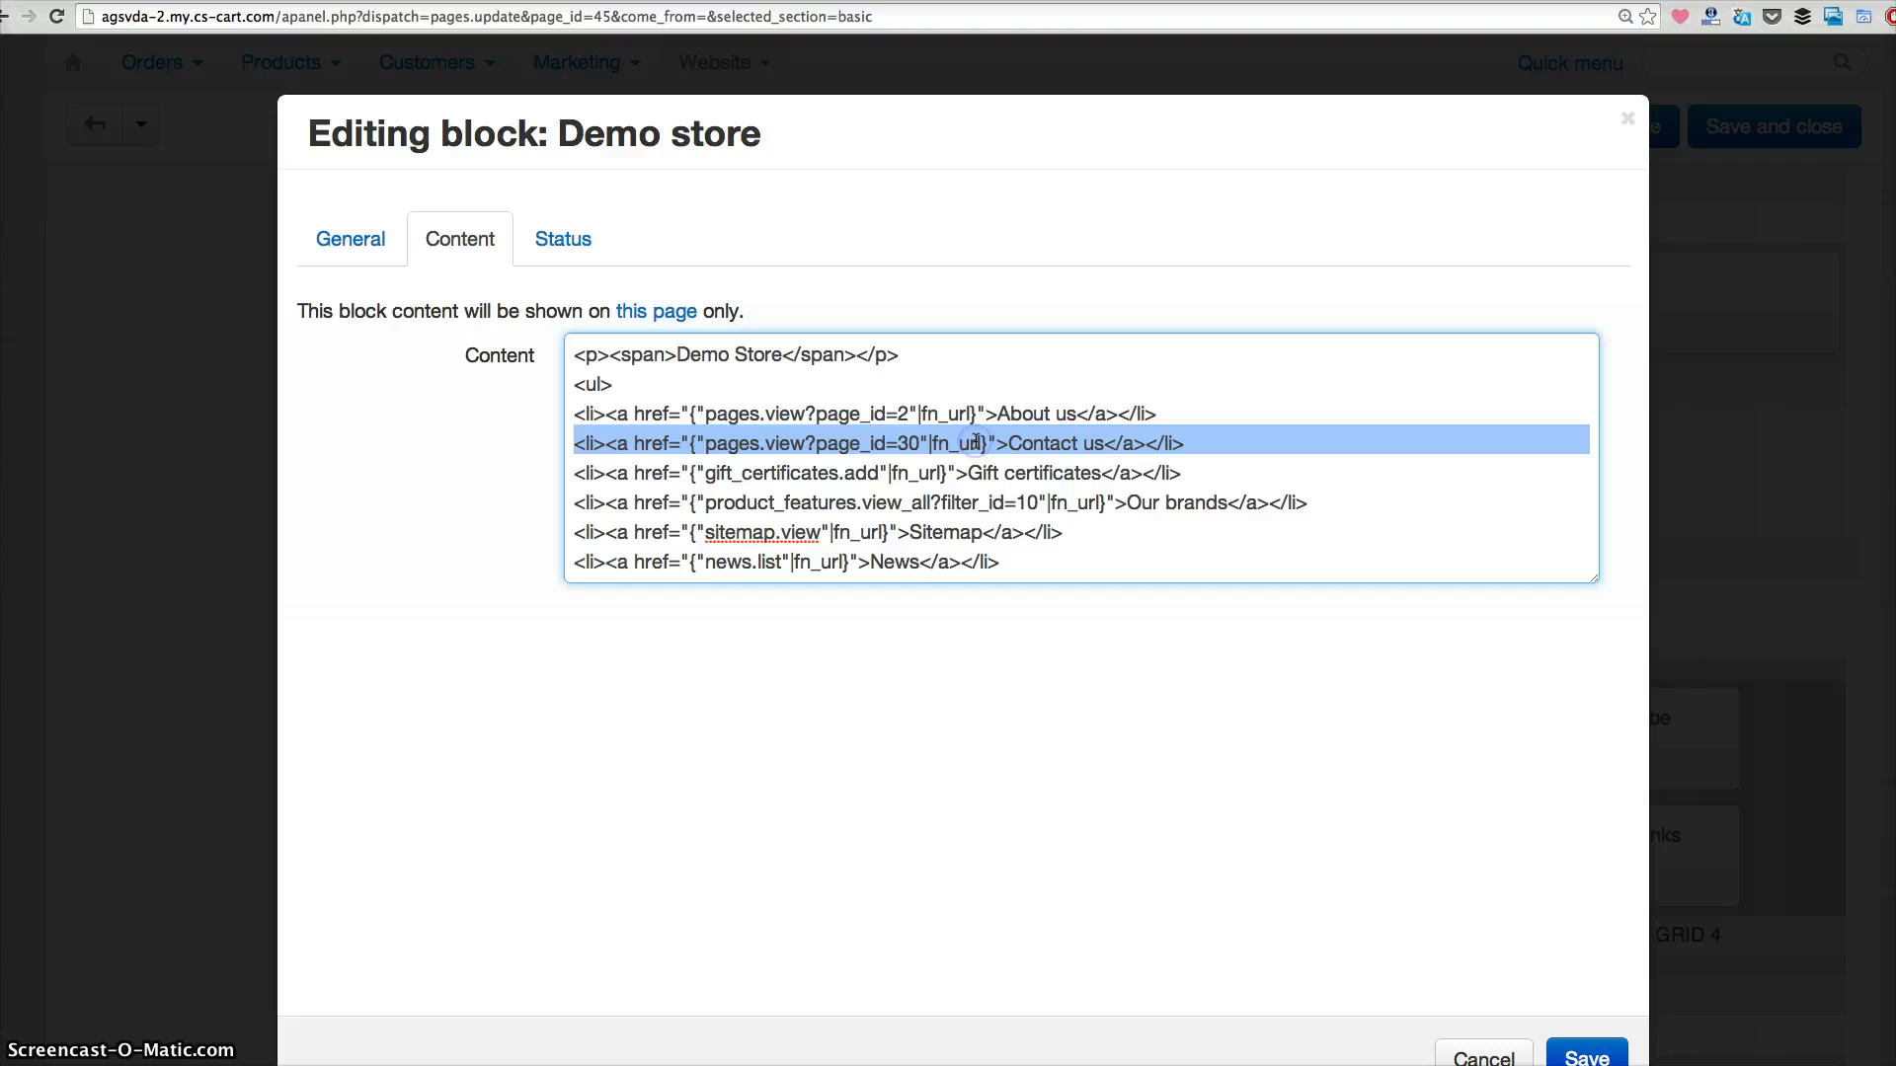
left_click(1204, 442)
key("super+v")
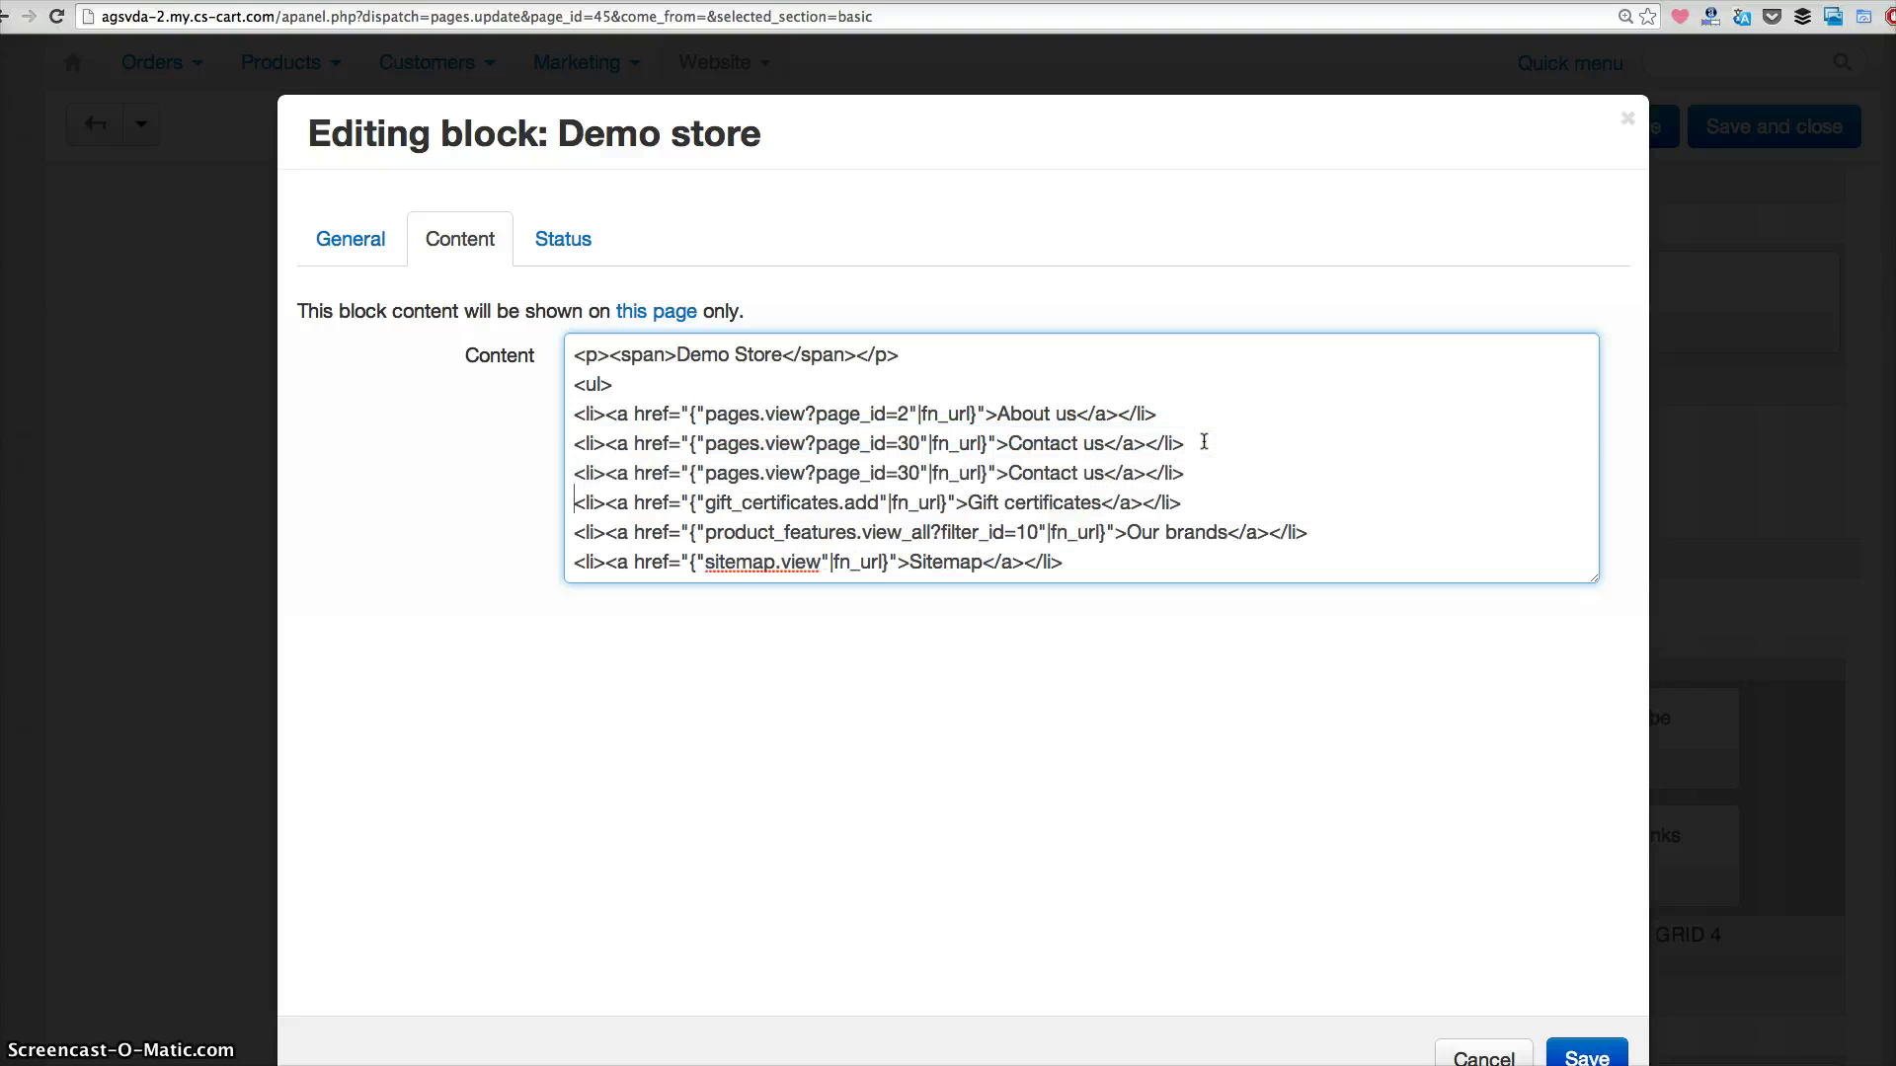
Step: Change the duplicated link's text to 'Track Order Status' and clear its old page id
left_click(1092, 441)
left_click_drag(1096, 473, 1043, 474)
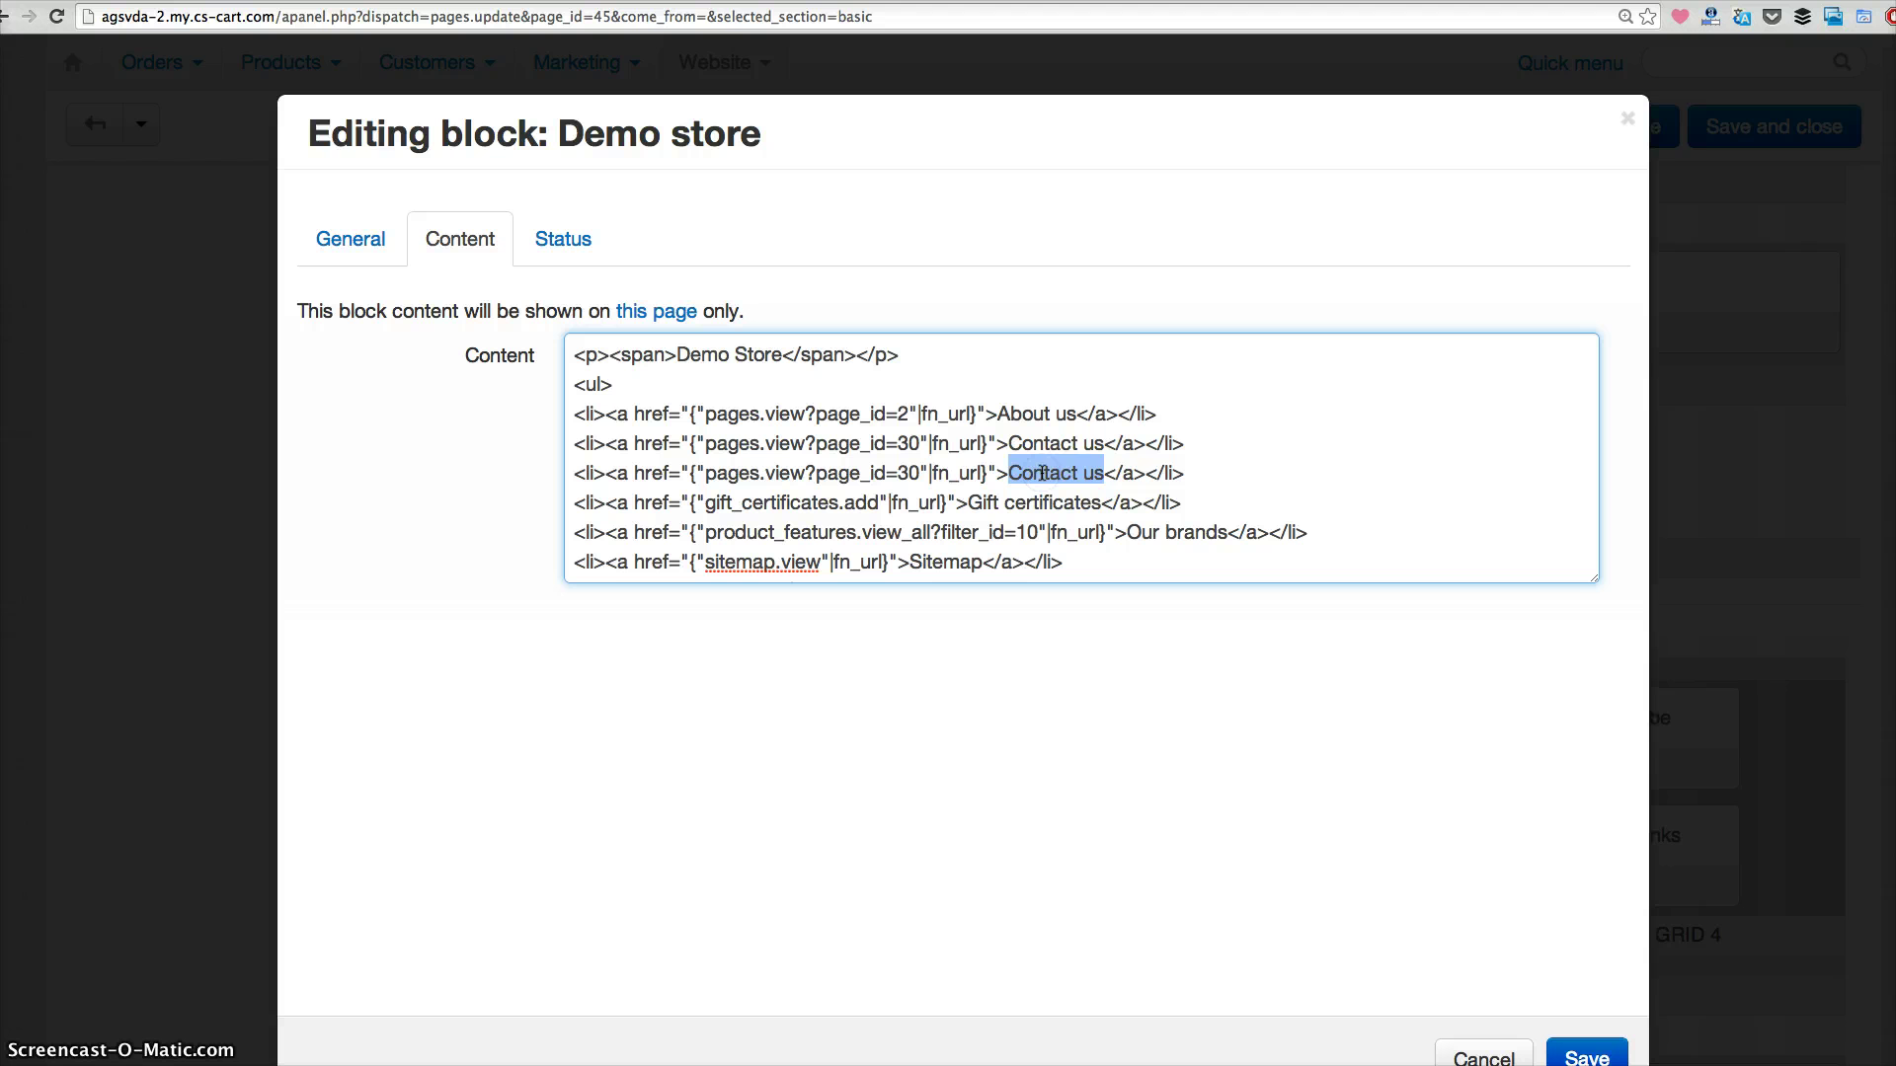
type("Track ")
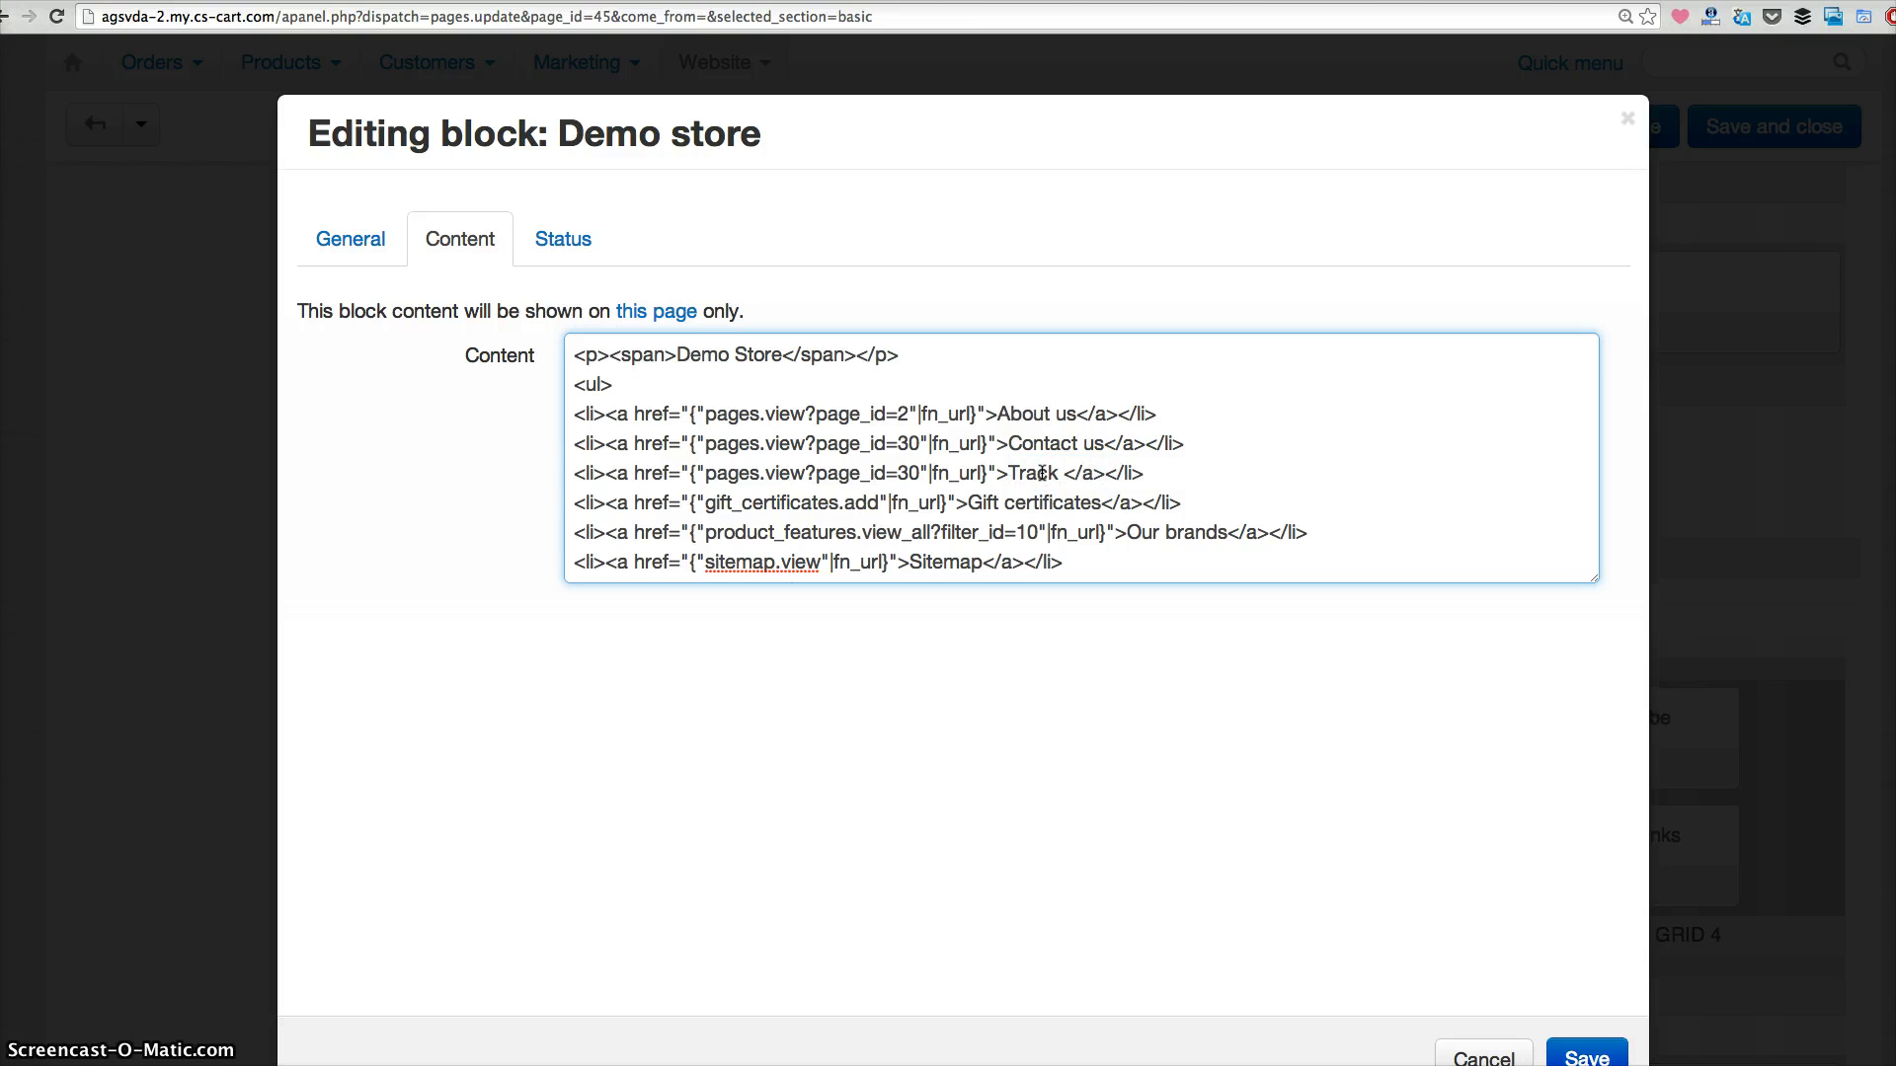
type("Order Status")
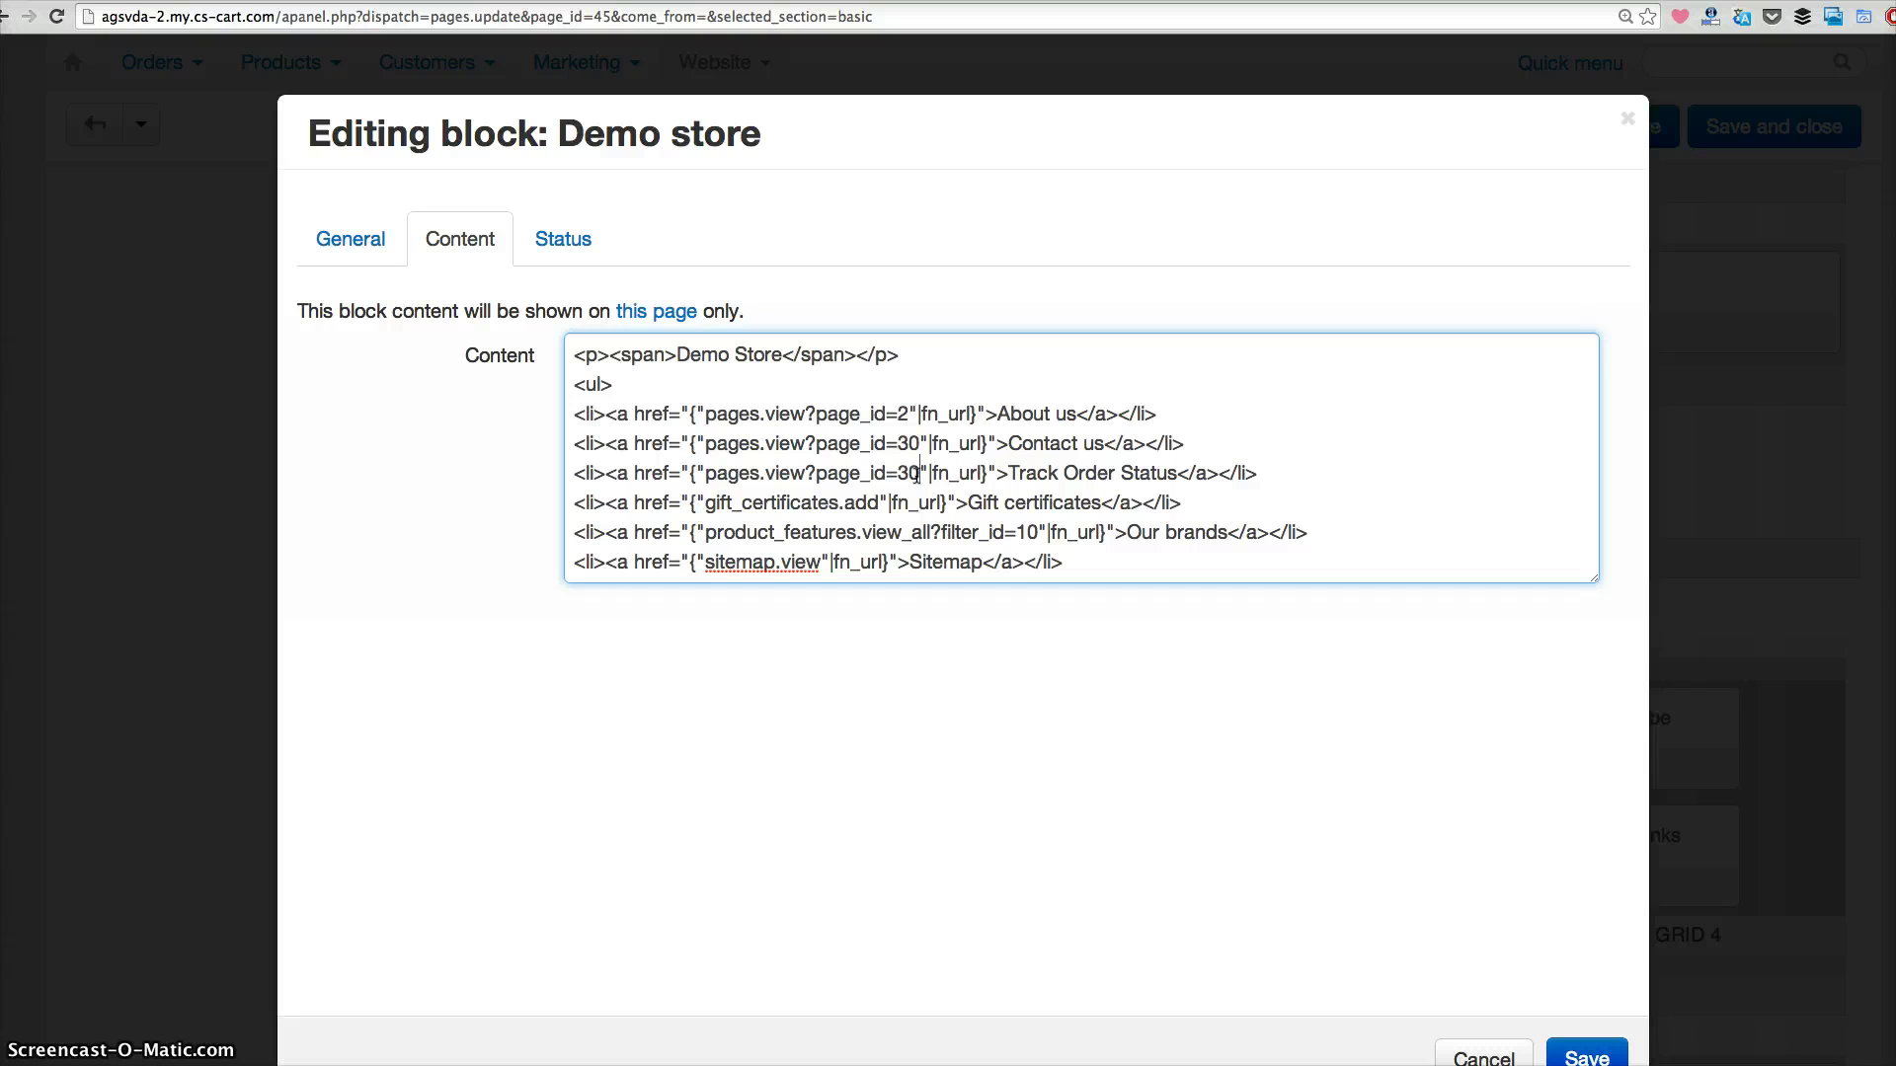
key("BackSpace")
key("BackSpace")
Step: Set the new link's page_id to 45 and save the Demo store block content
type("45")
left_click(1583, 1056)
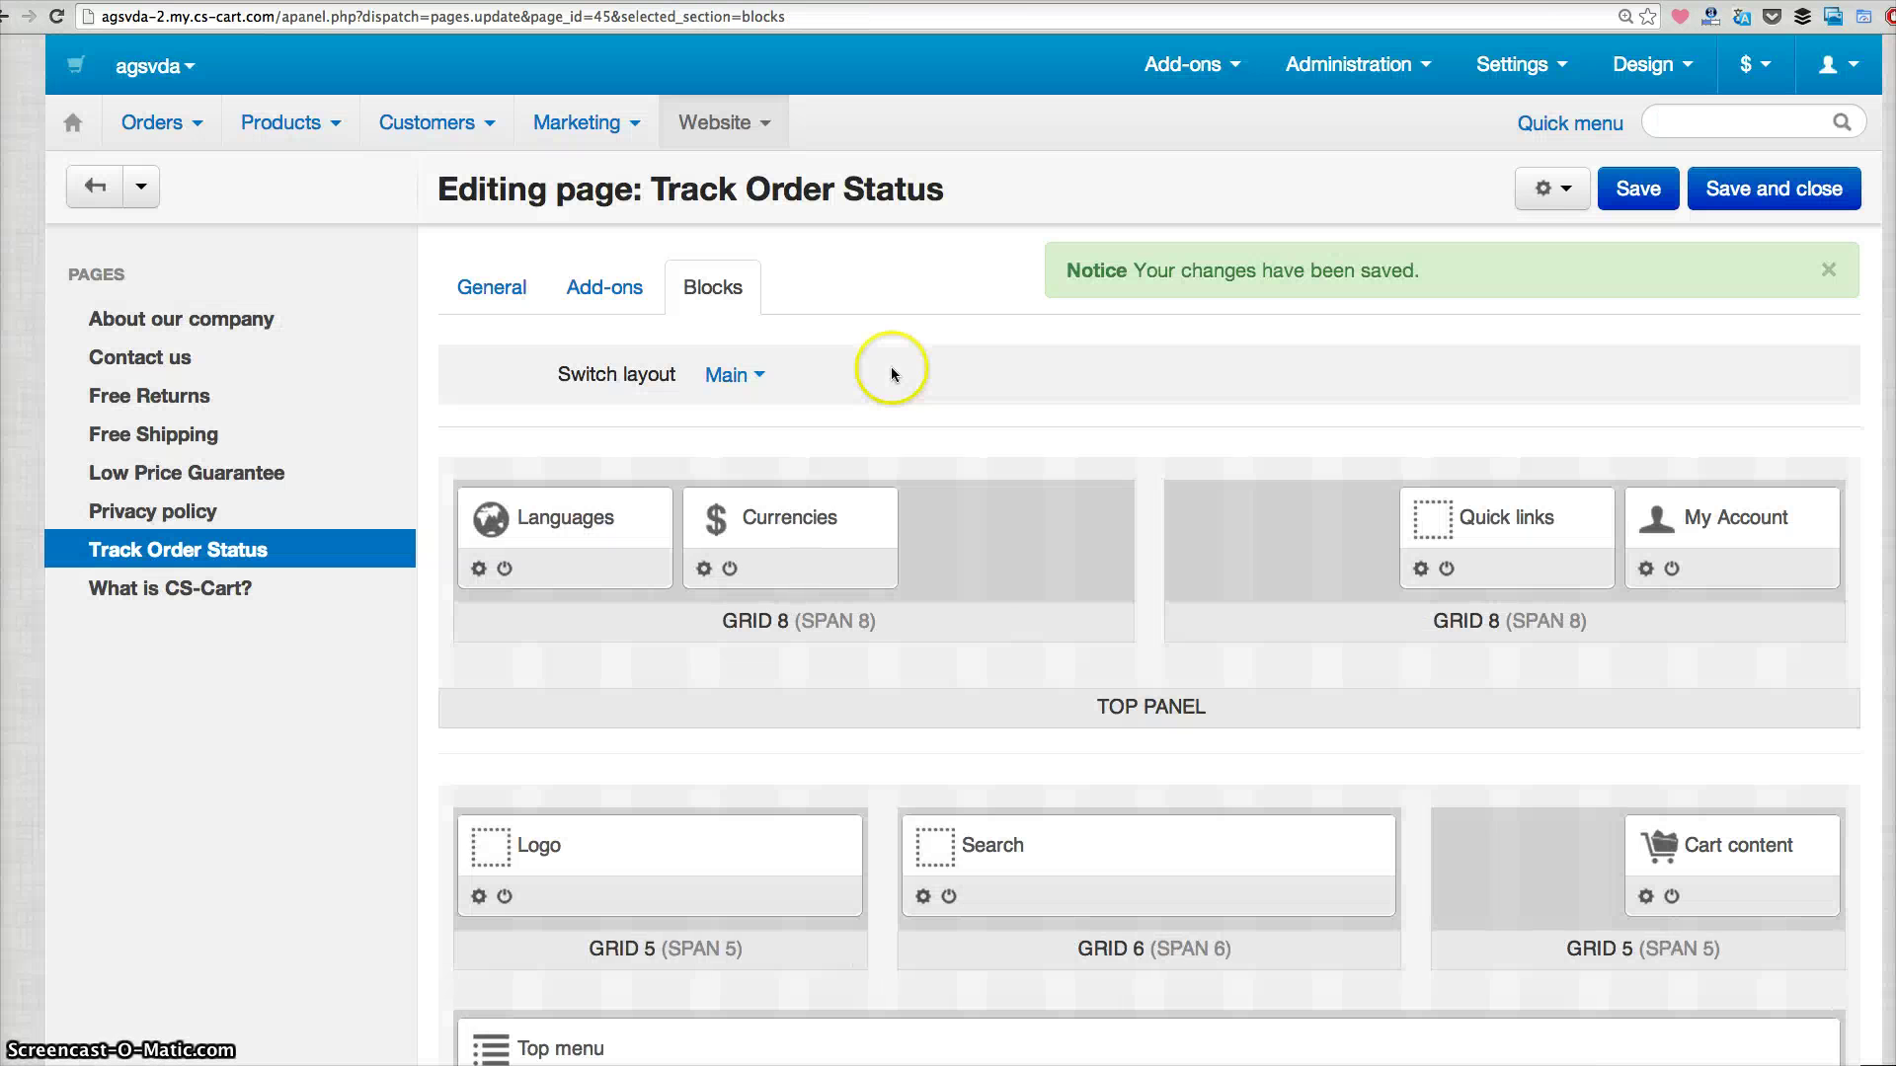
scroll(1003, 589, "down", 5)
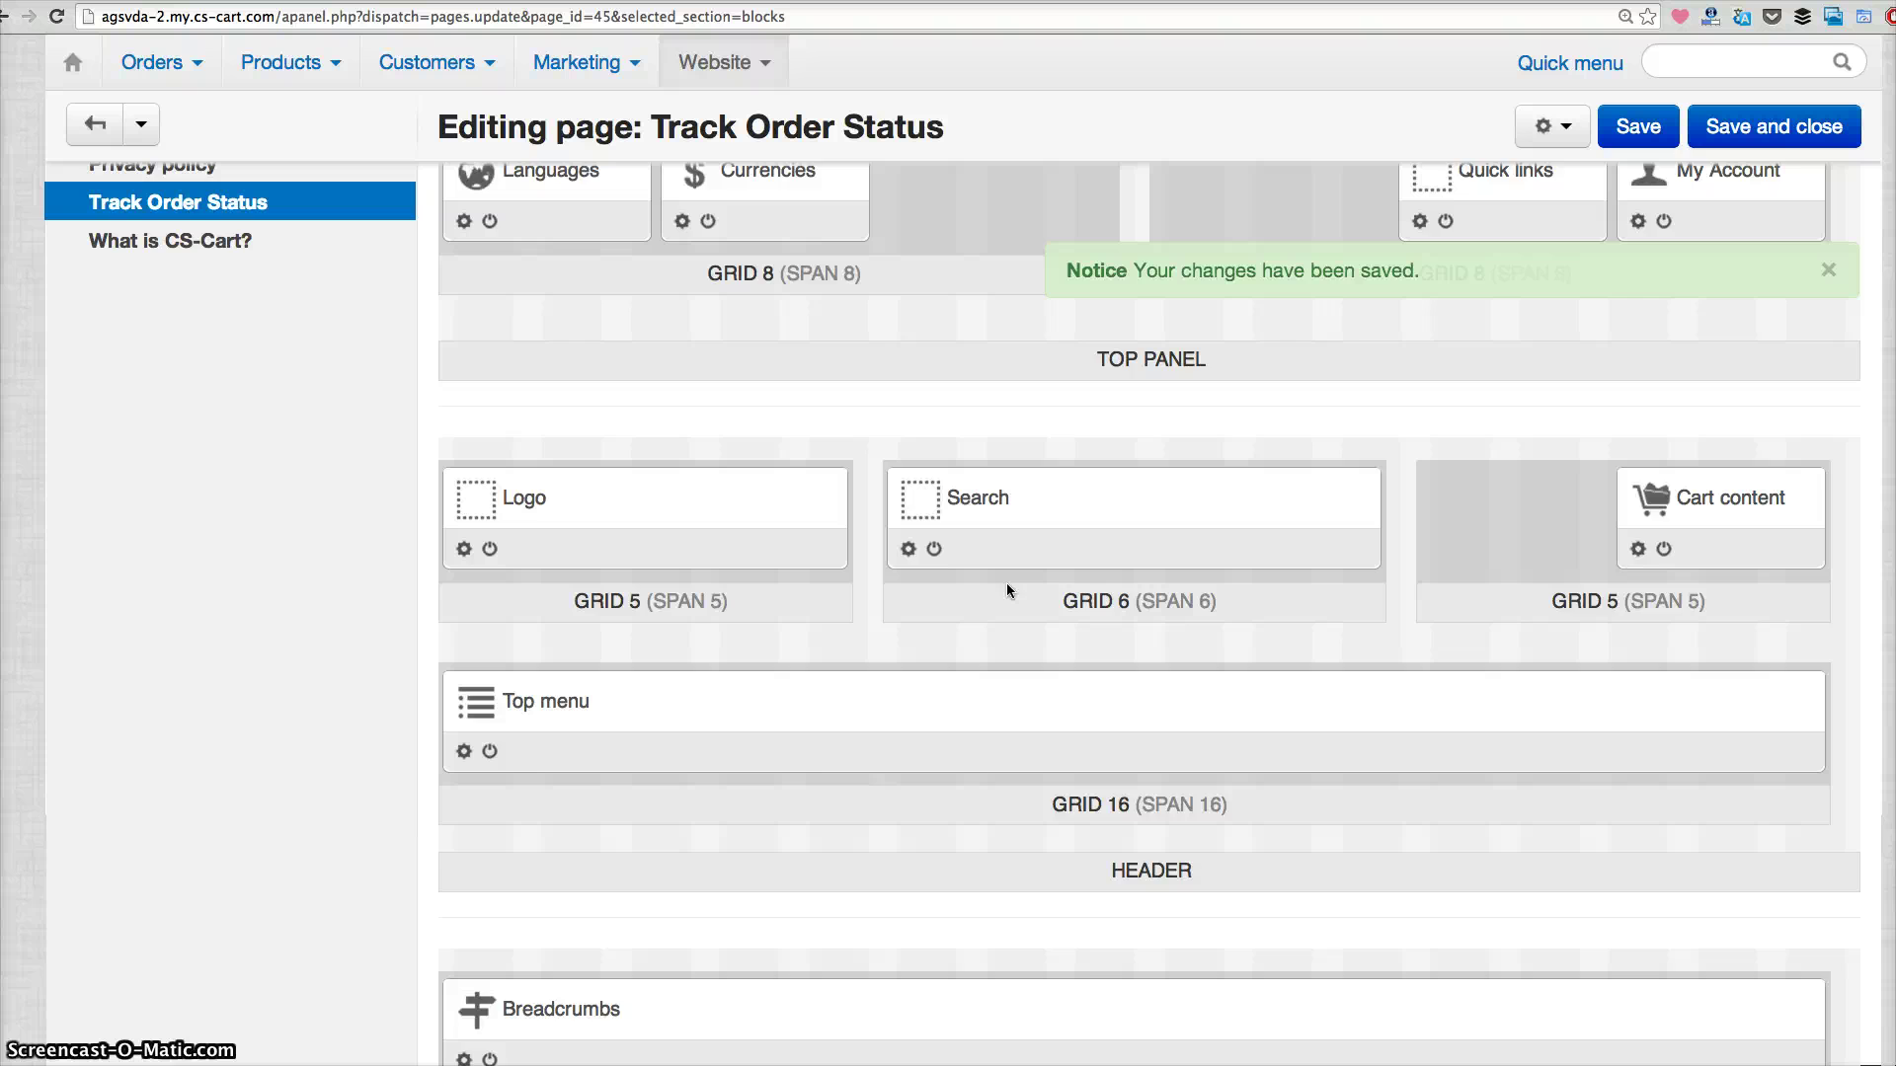
scroll(1008, 590, "down", 10)
Step: Enable 'Use this content for all the block instances' for the Demo store block and save
left_click(736, 582)
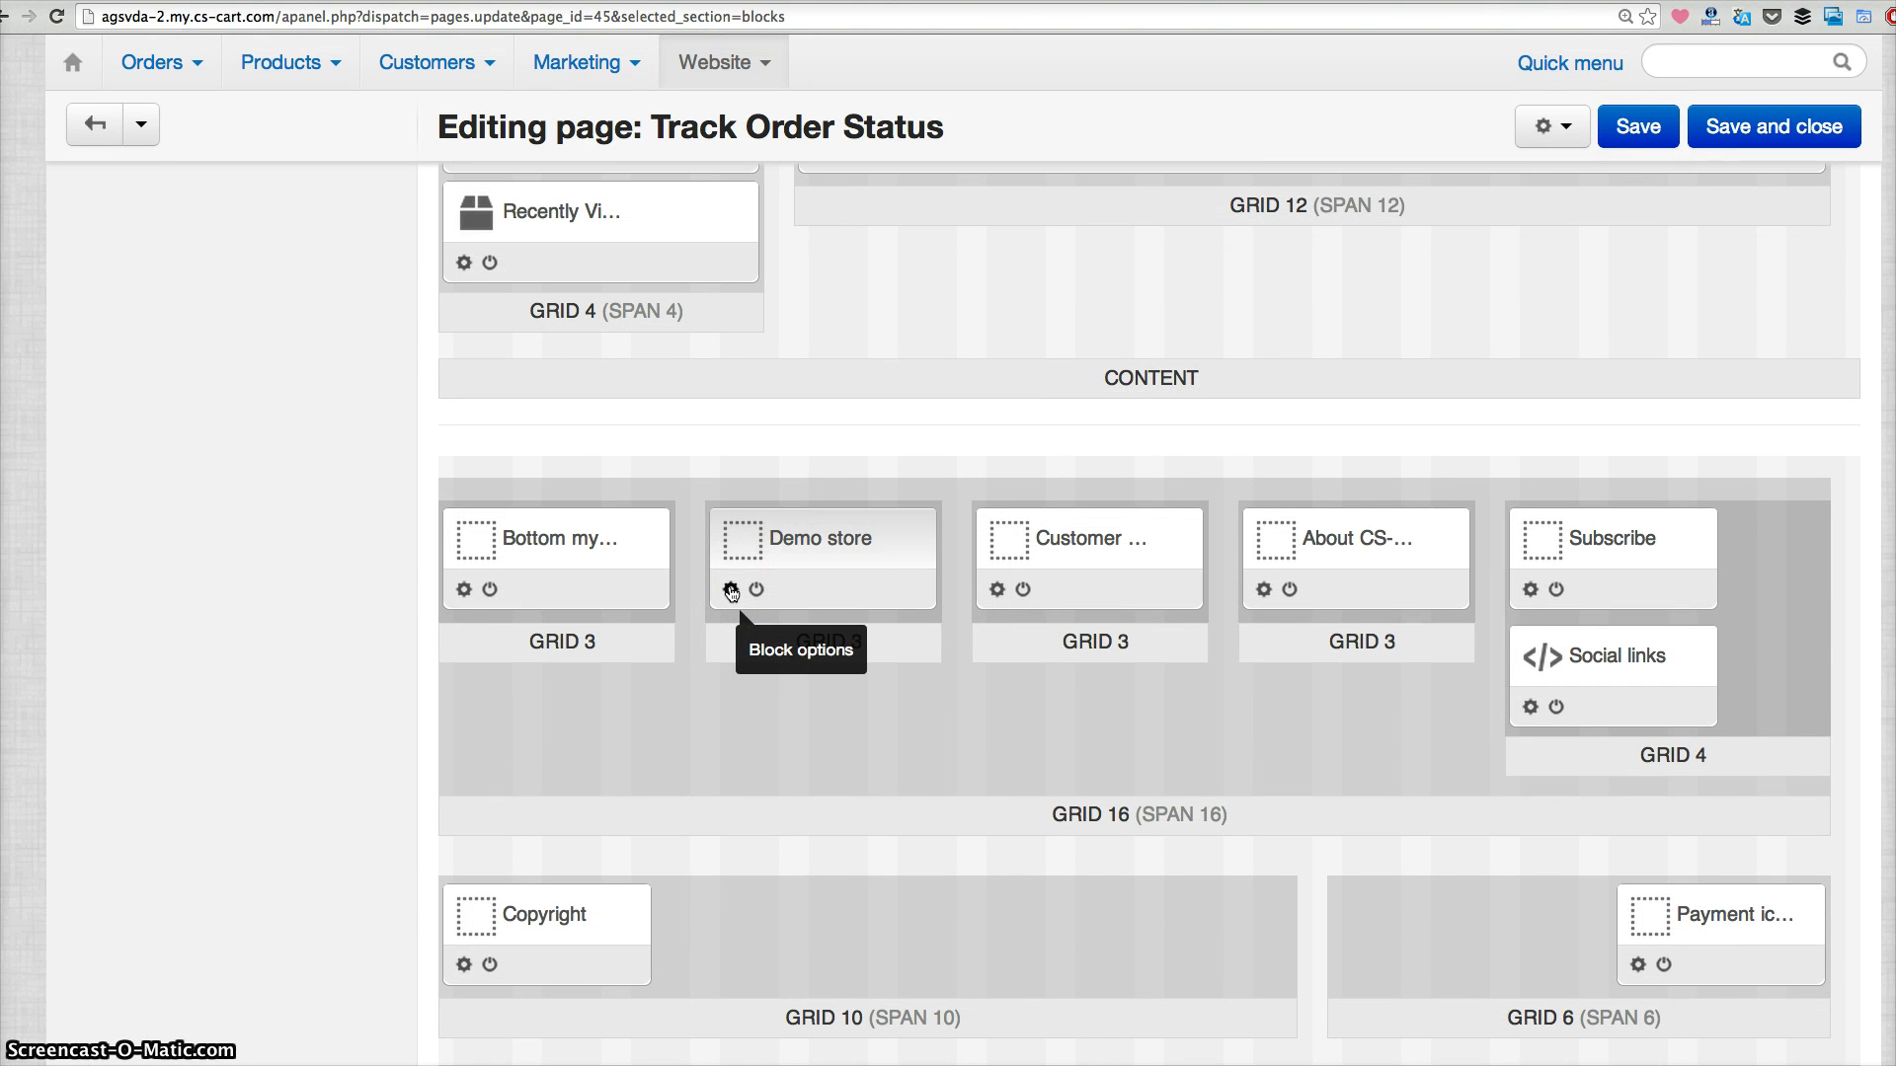
left_click(731, 591)
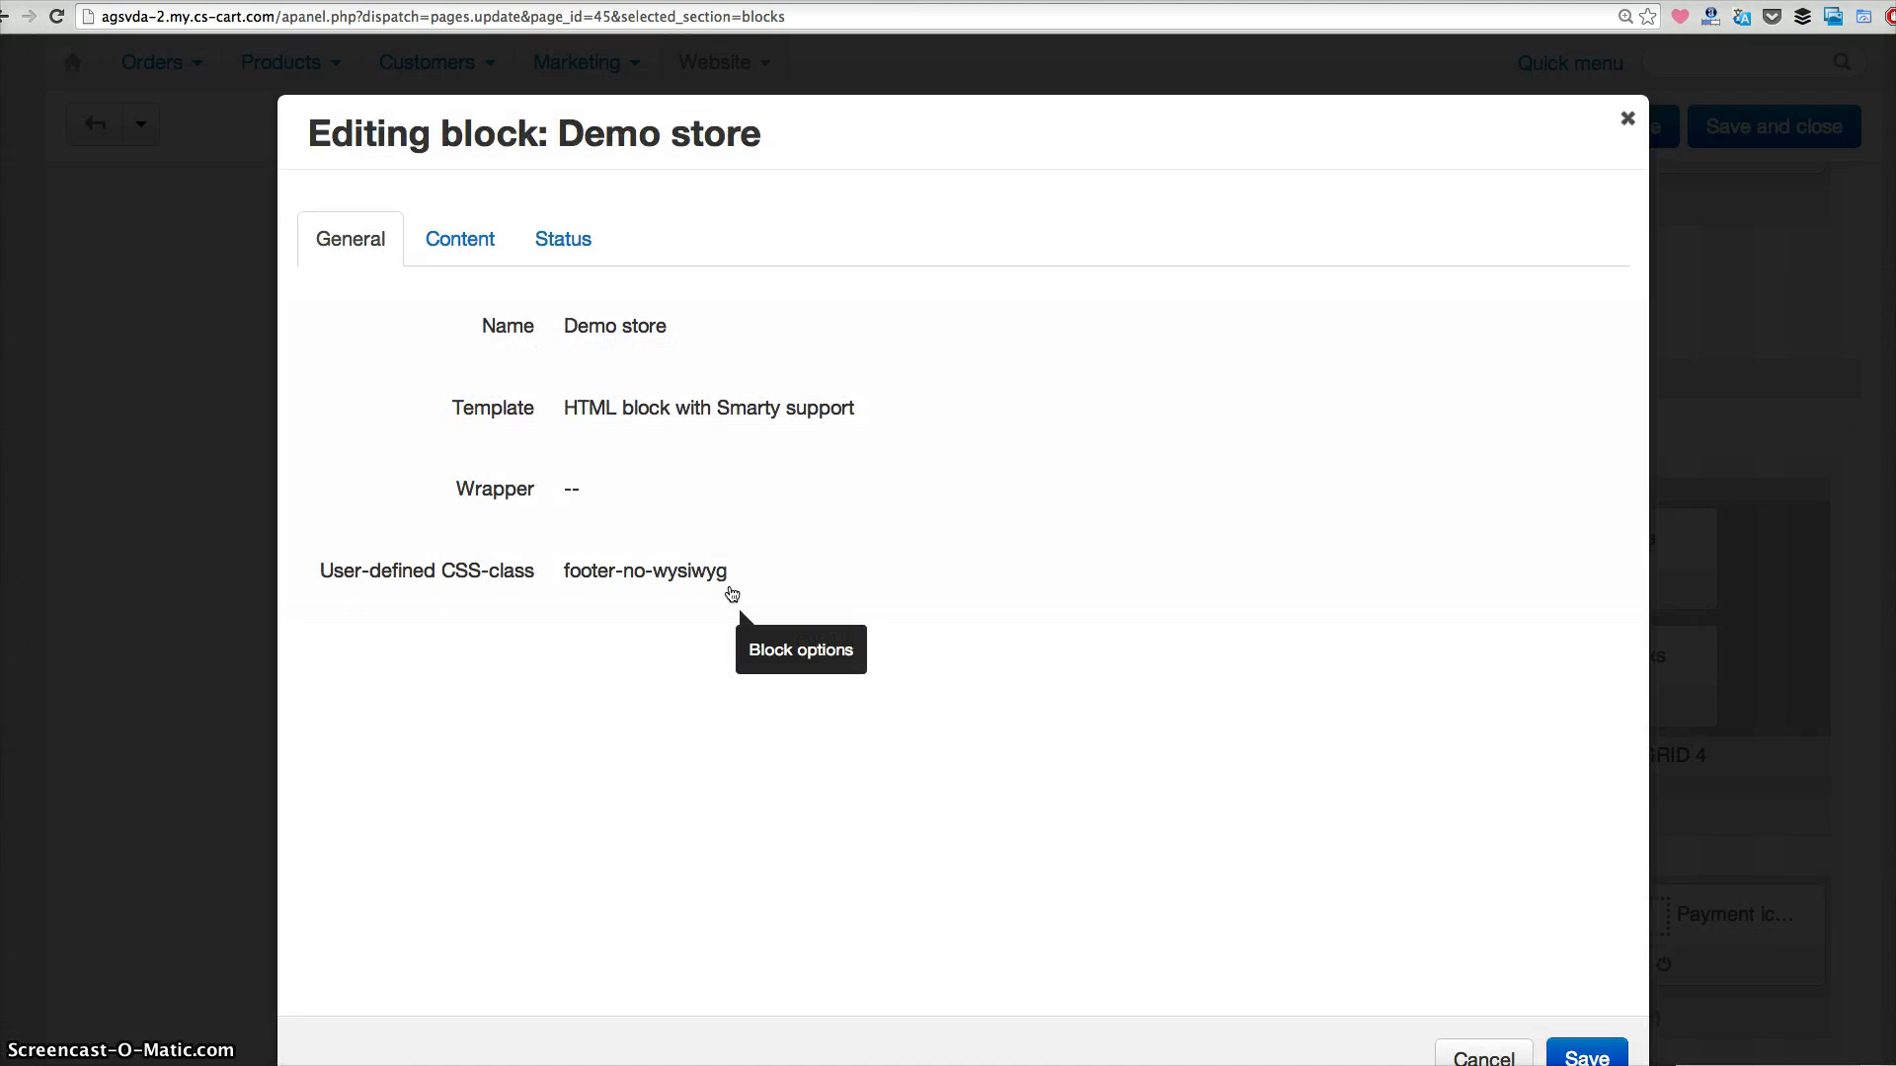
left_click(477, 237)
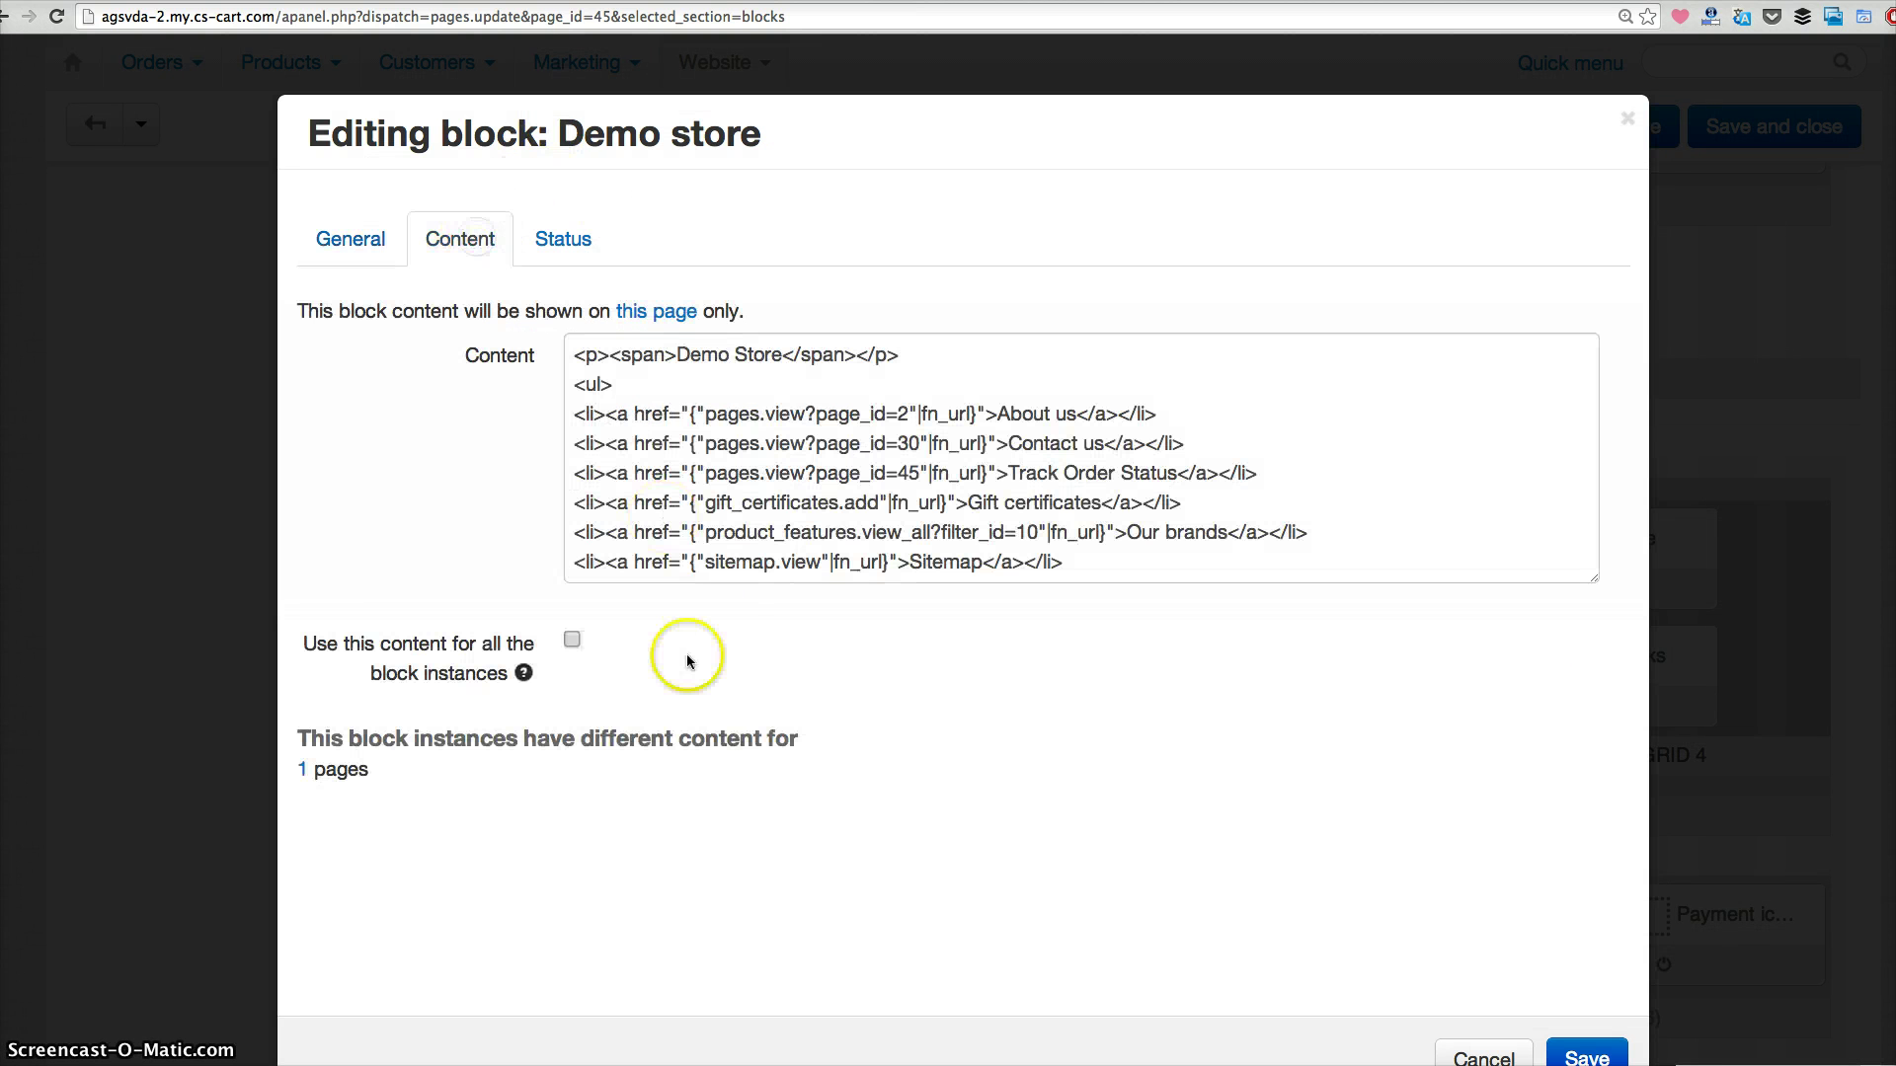
left_click(573, 644)
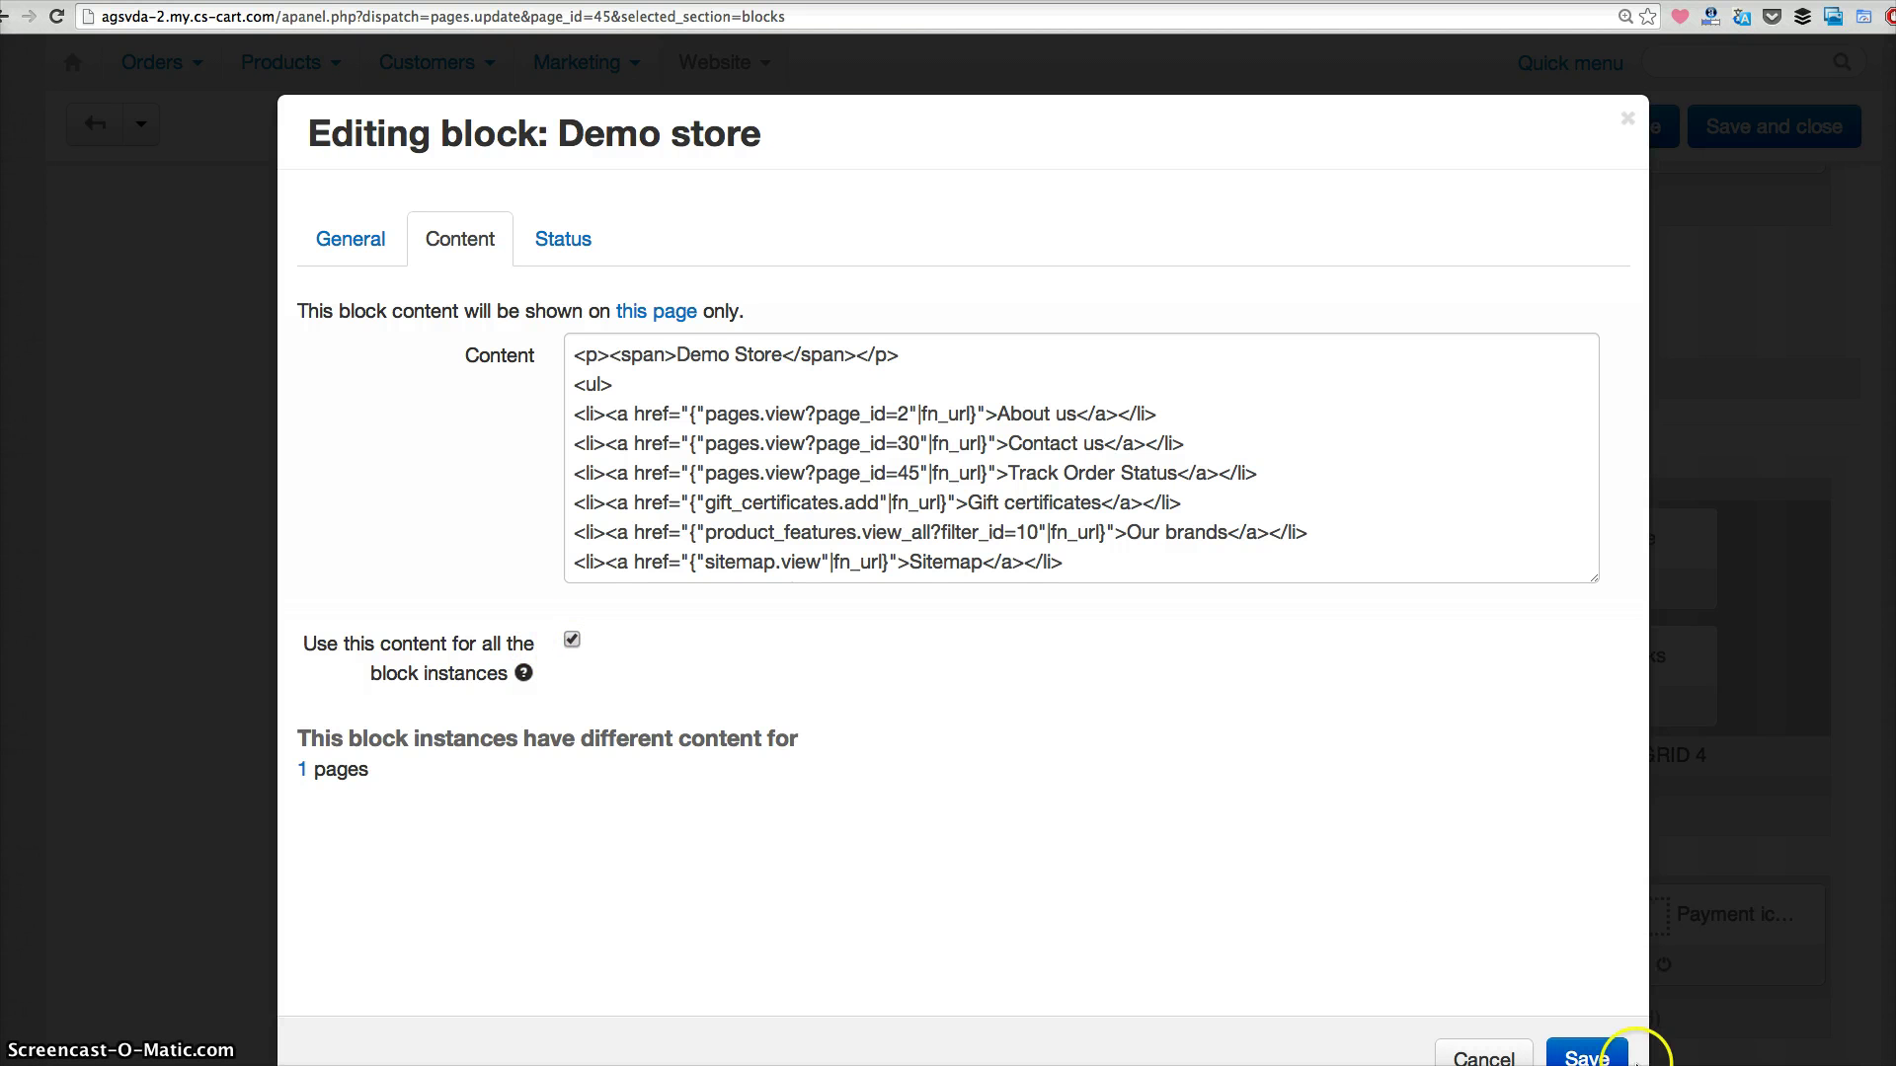
left_click(1586, 1057)
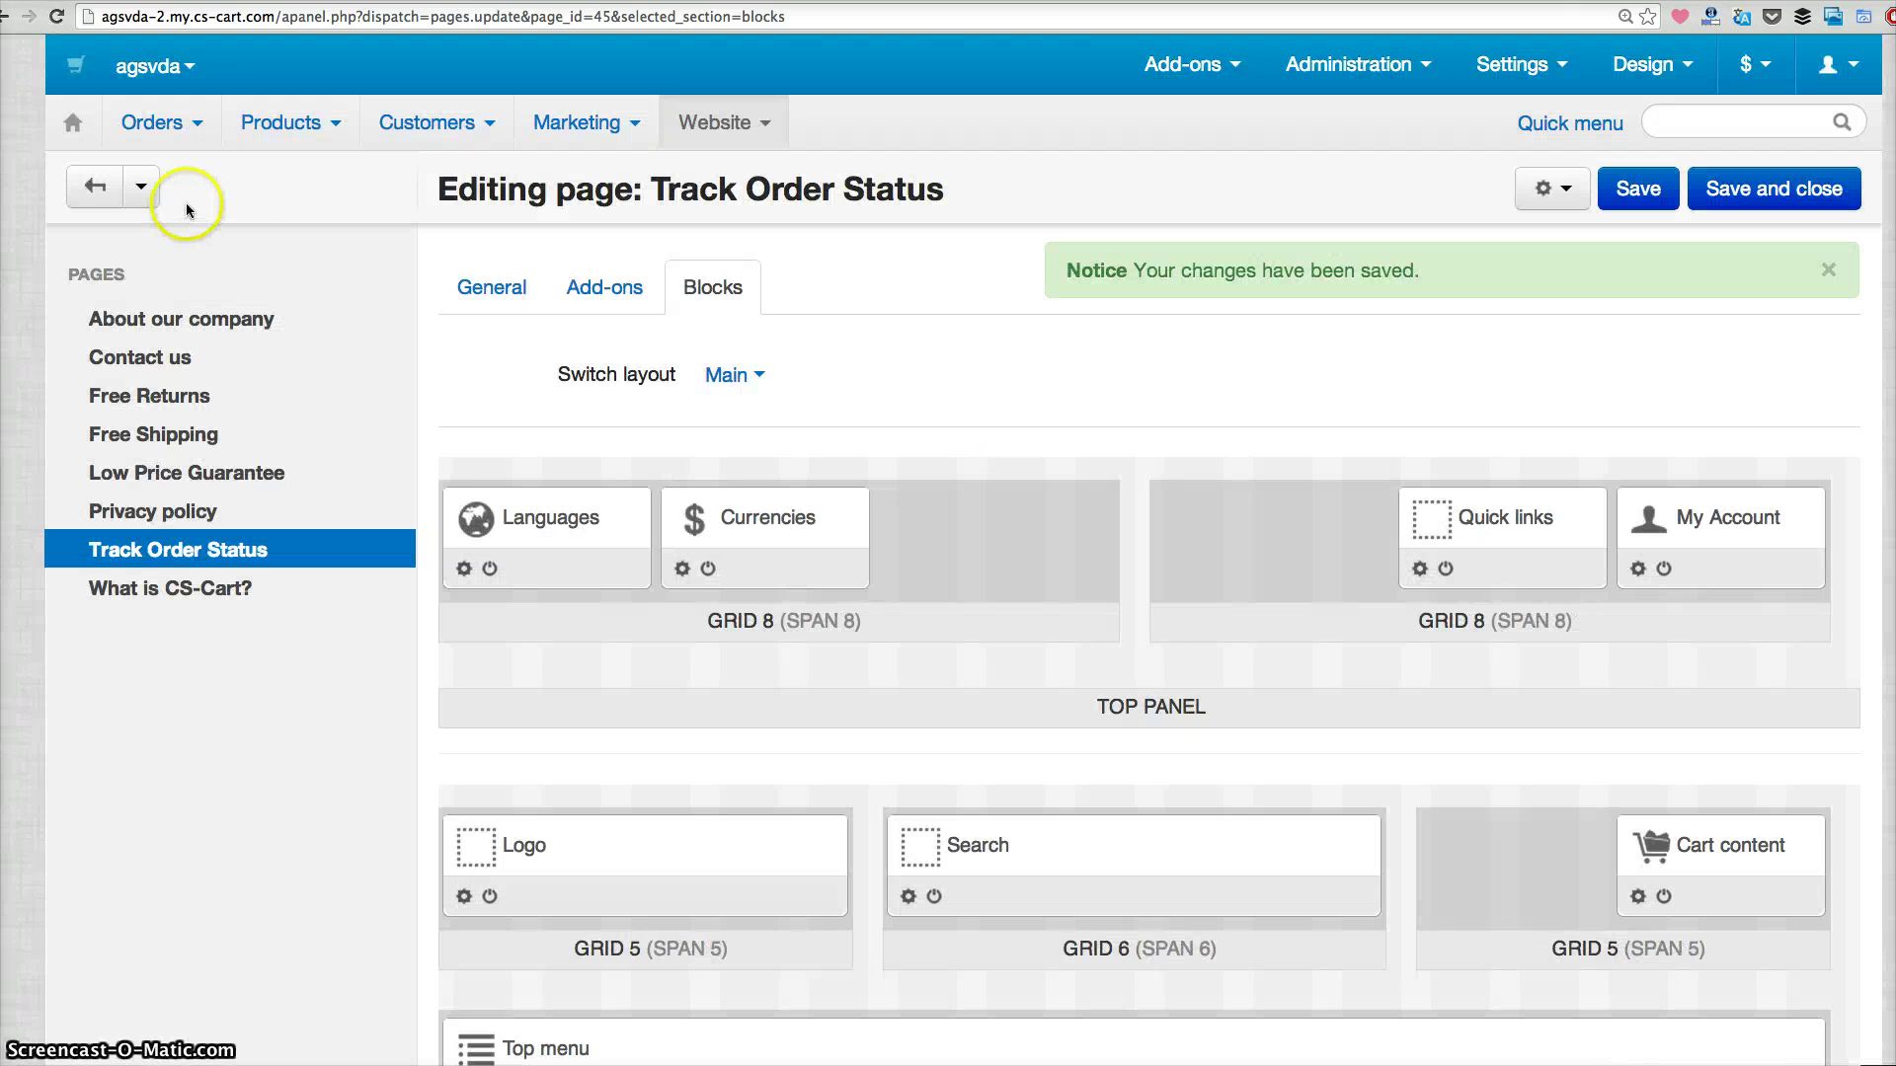
Step: Open the storefront's Track Order Status page from the footer link
left_click(75, 67)
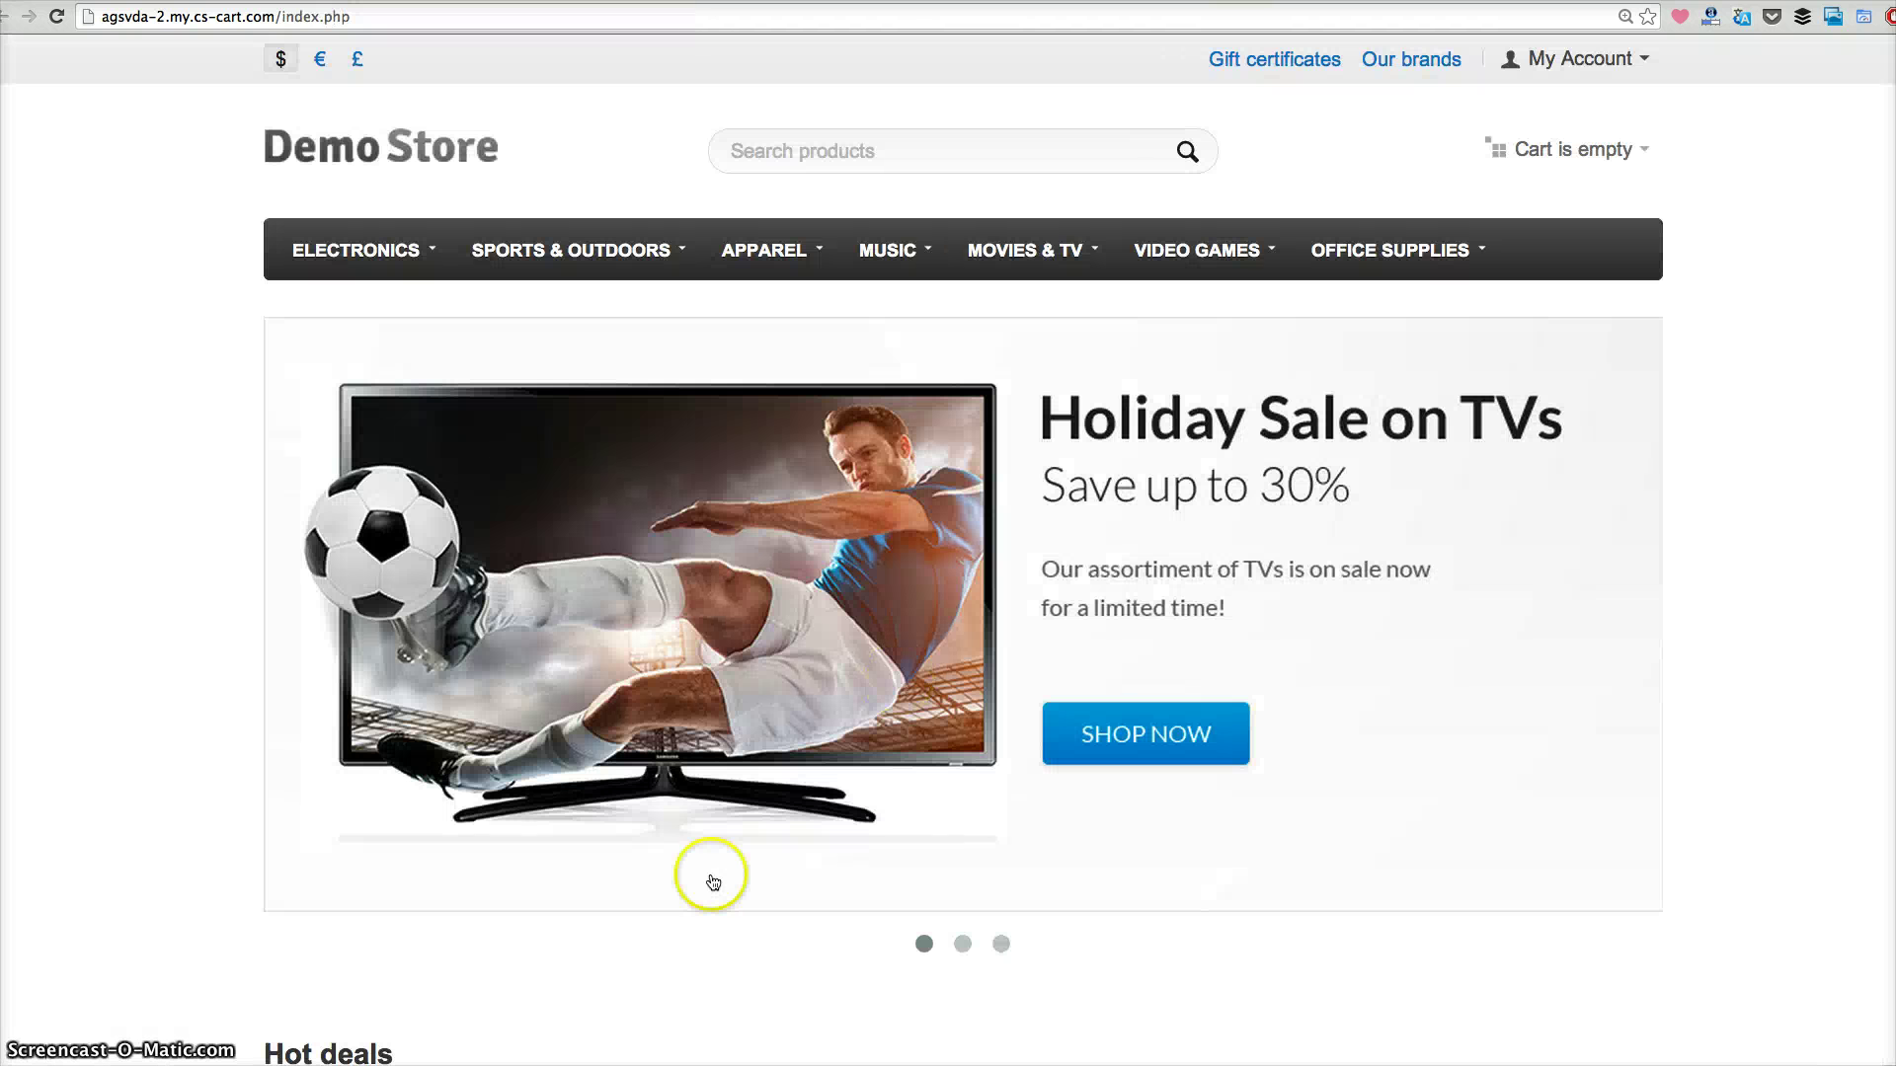
scroll(713, 881, "down", 20)
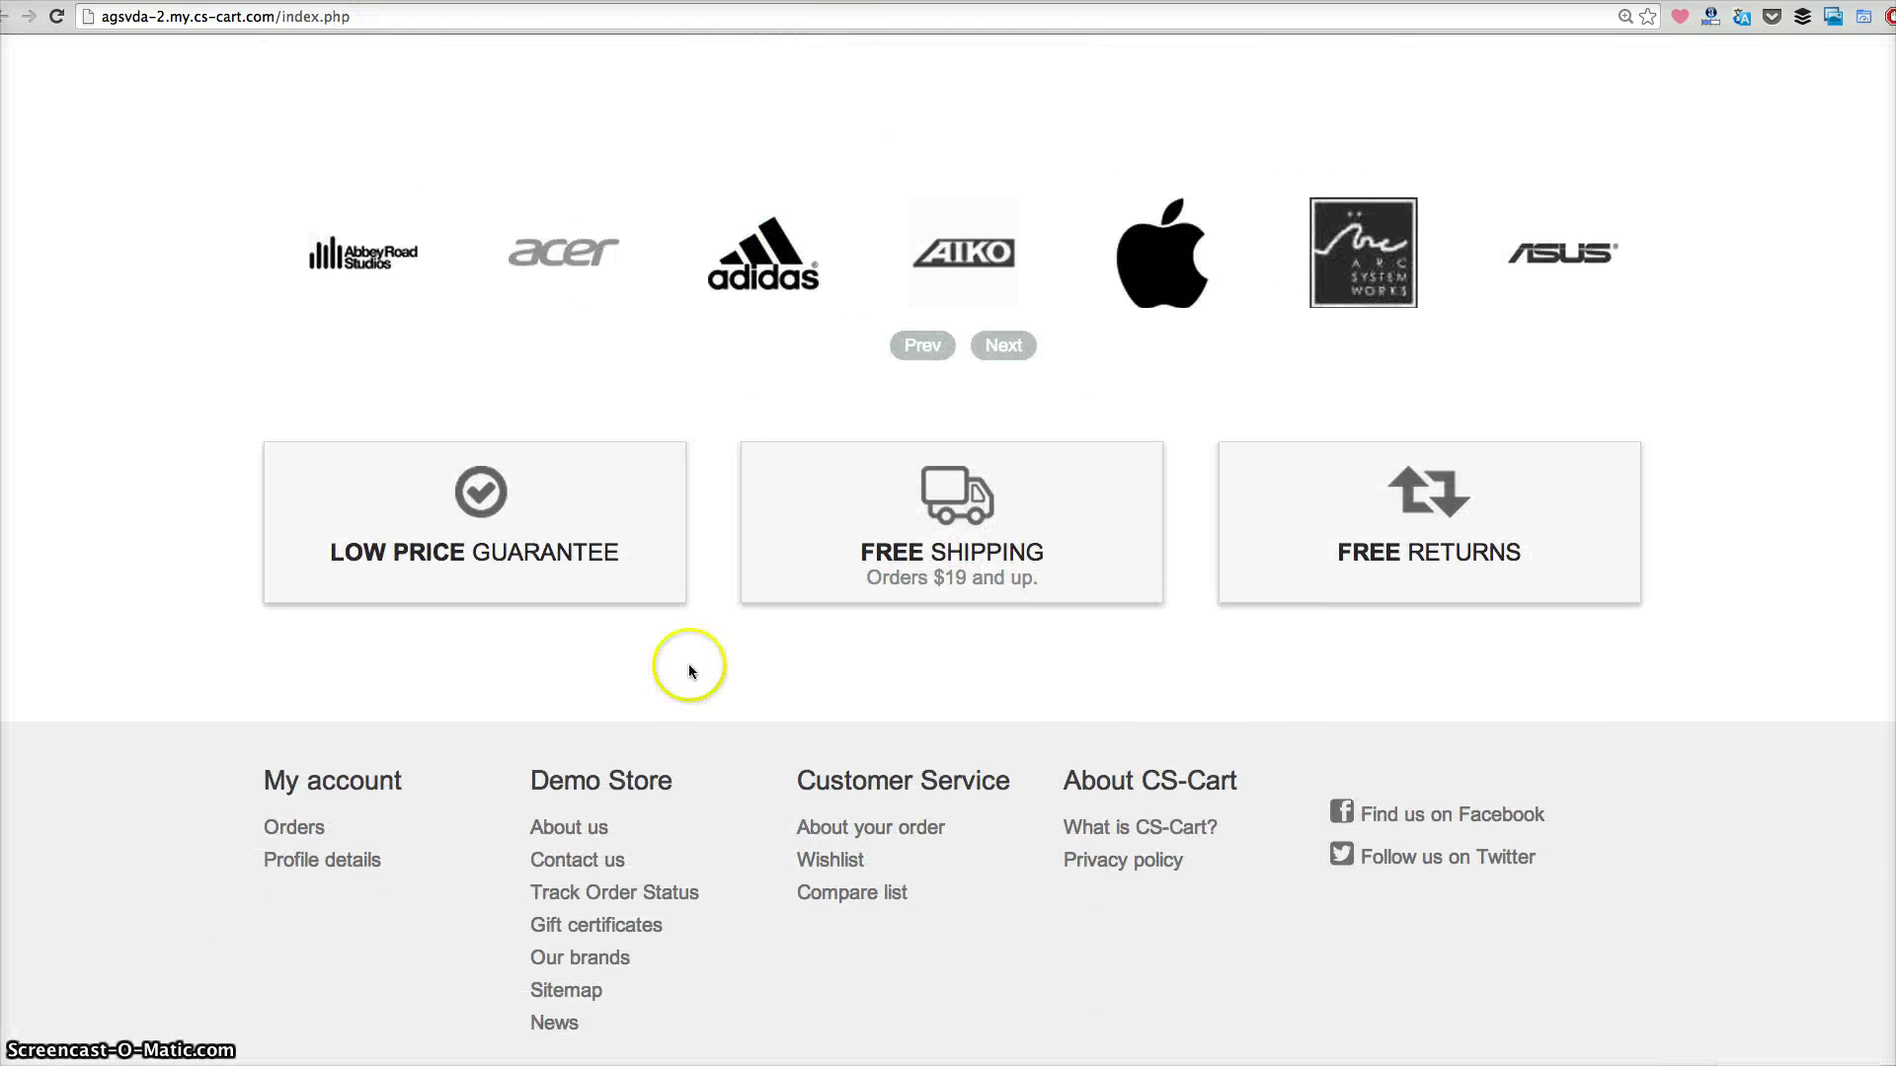
left_click(628, 891)
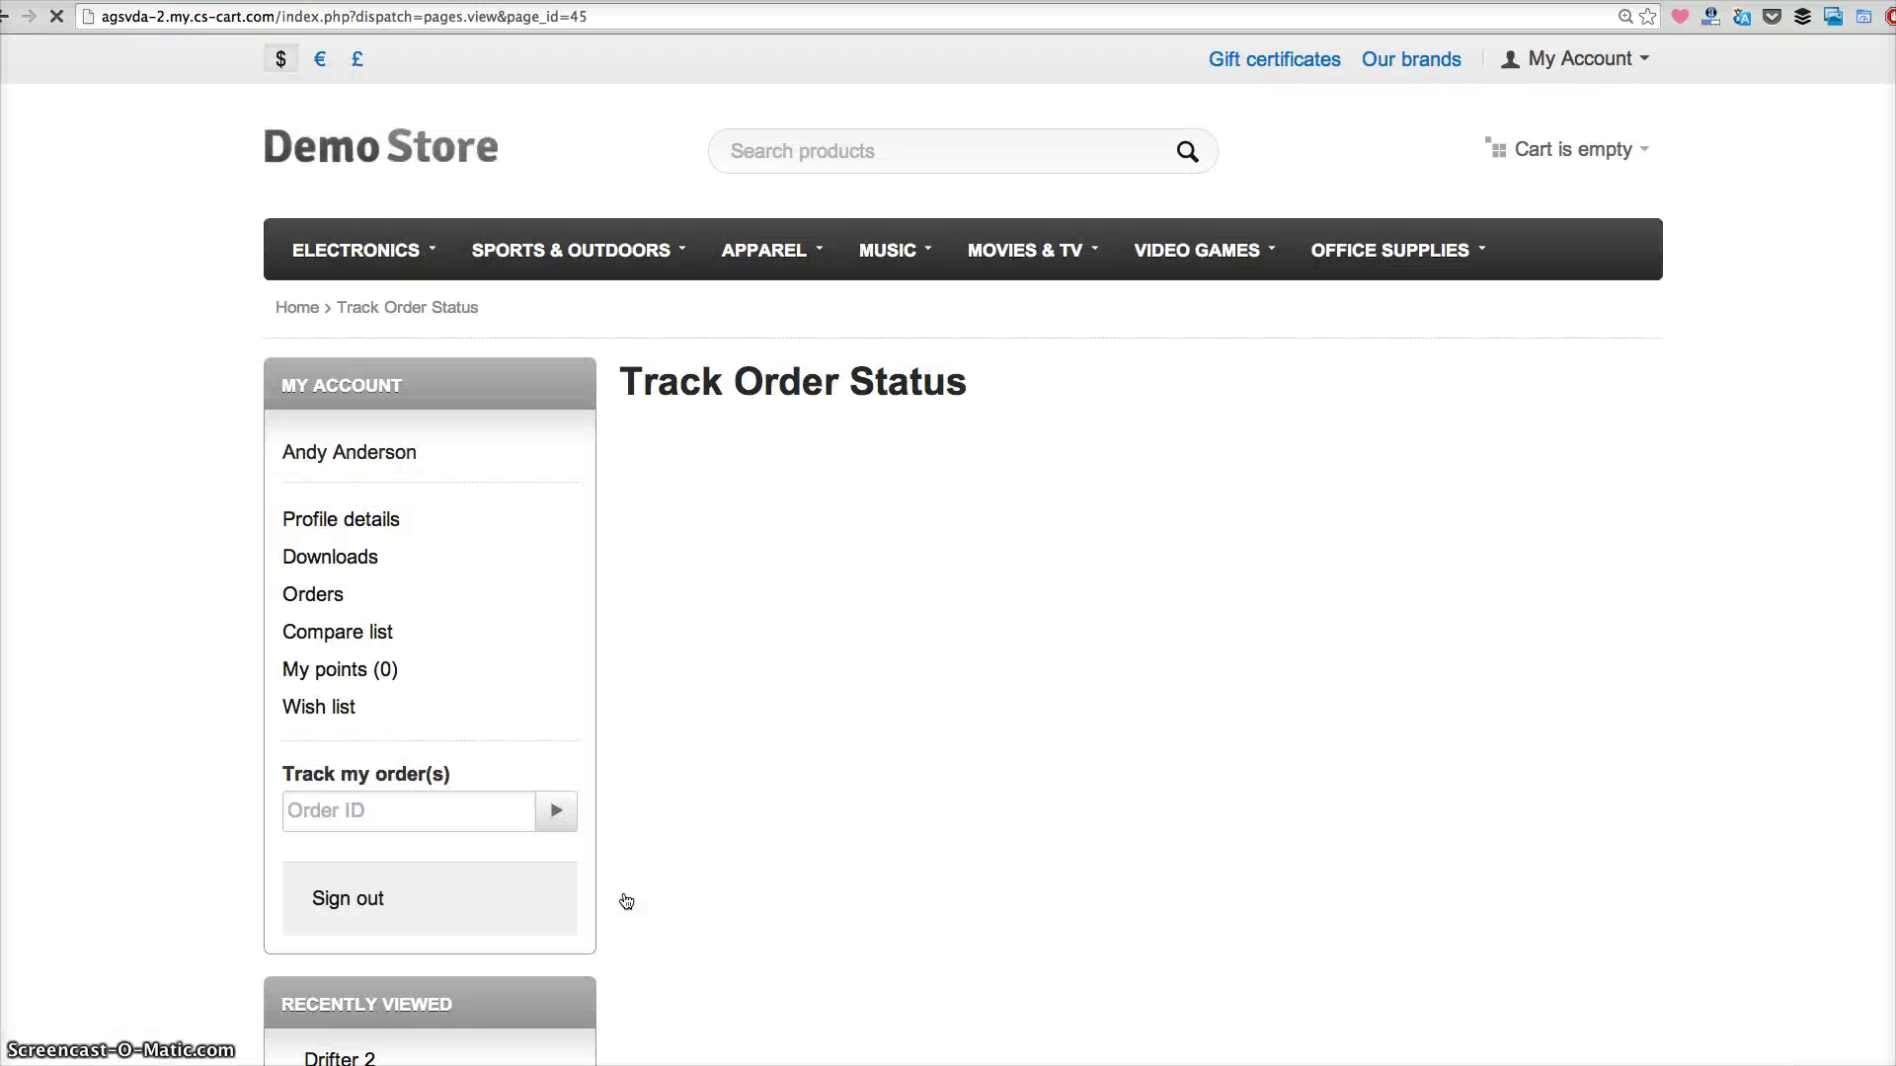
left_click(658, 866)
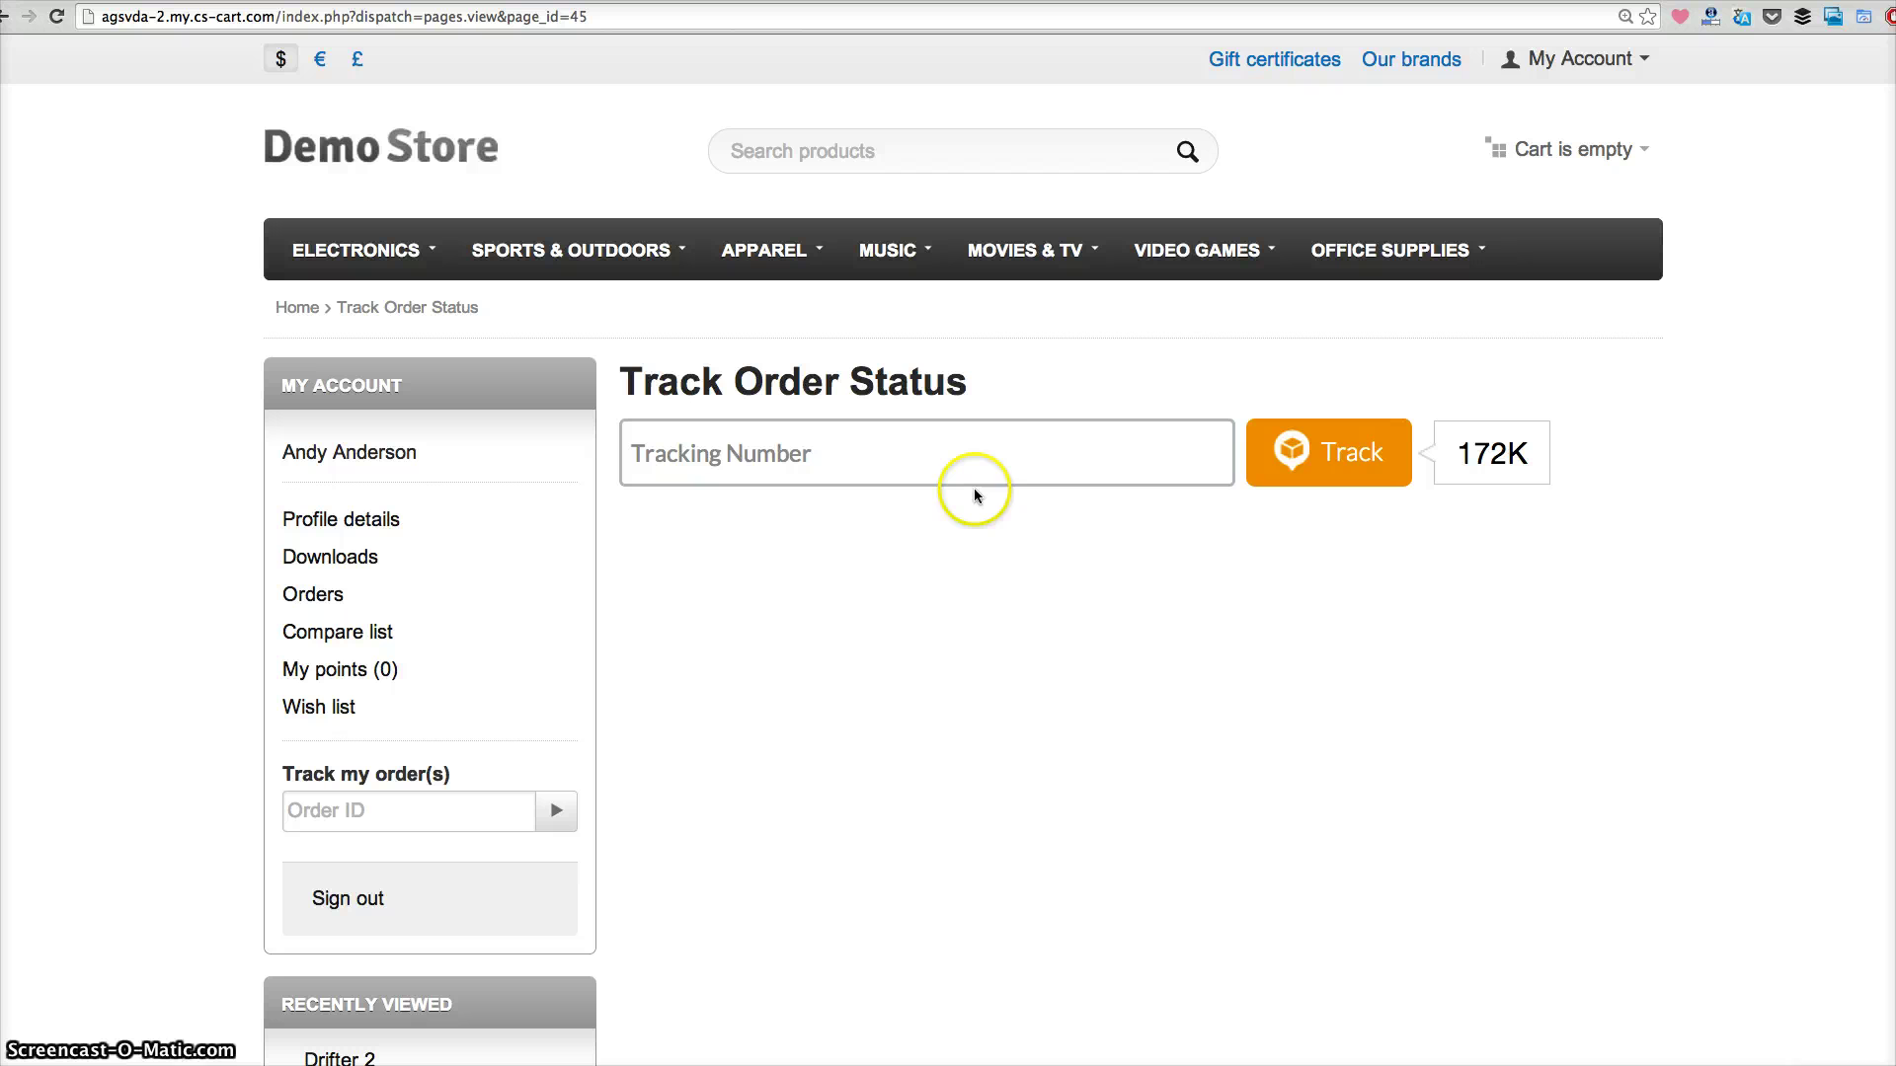
Step: Fill the Tracking Number field with the saved tracking number from clipboard history
left_click(972, 466)
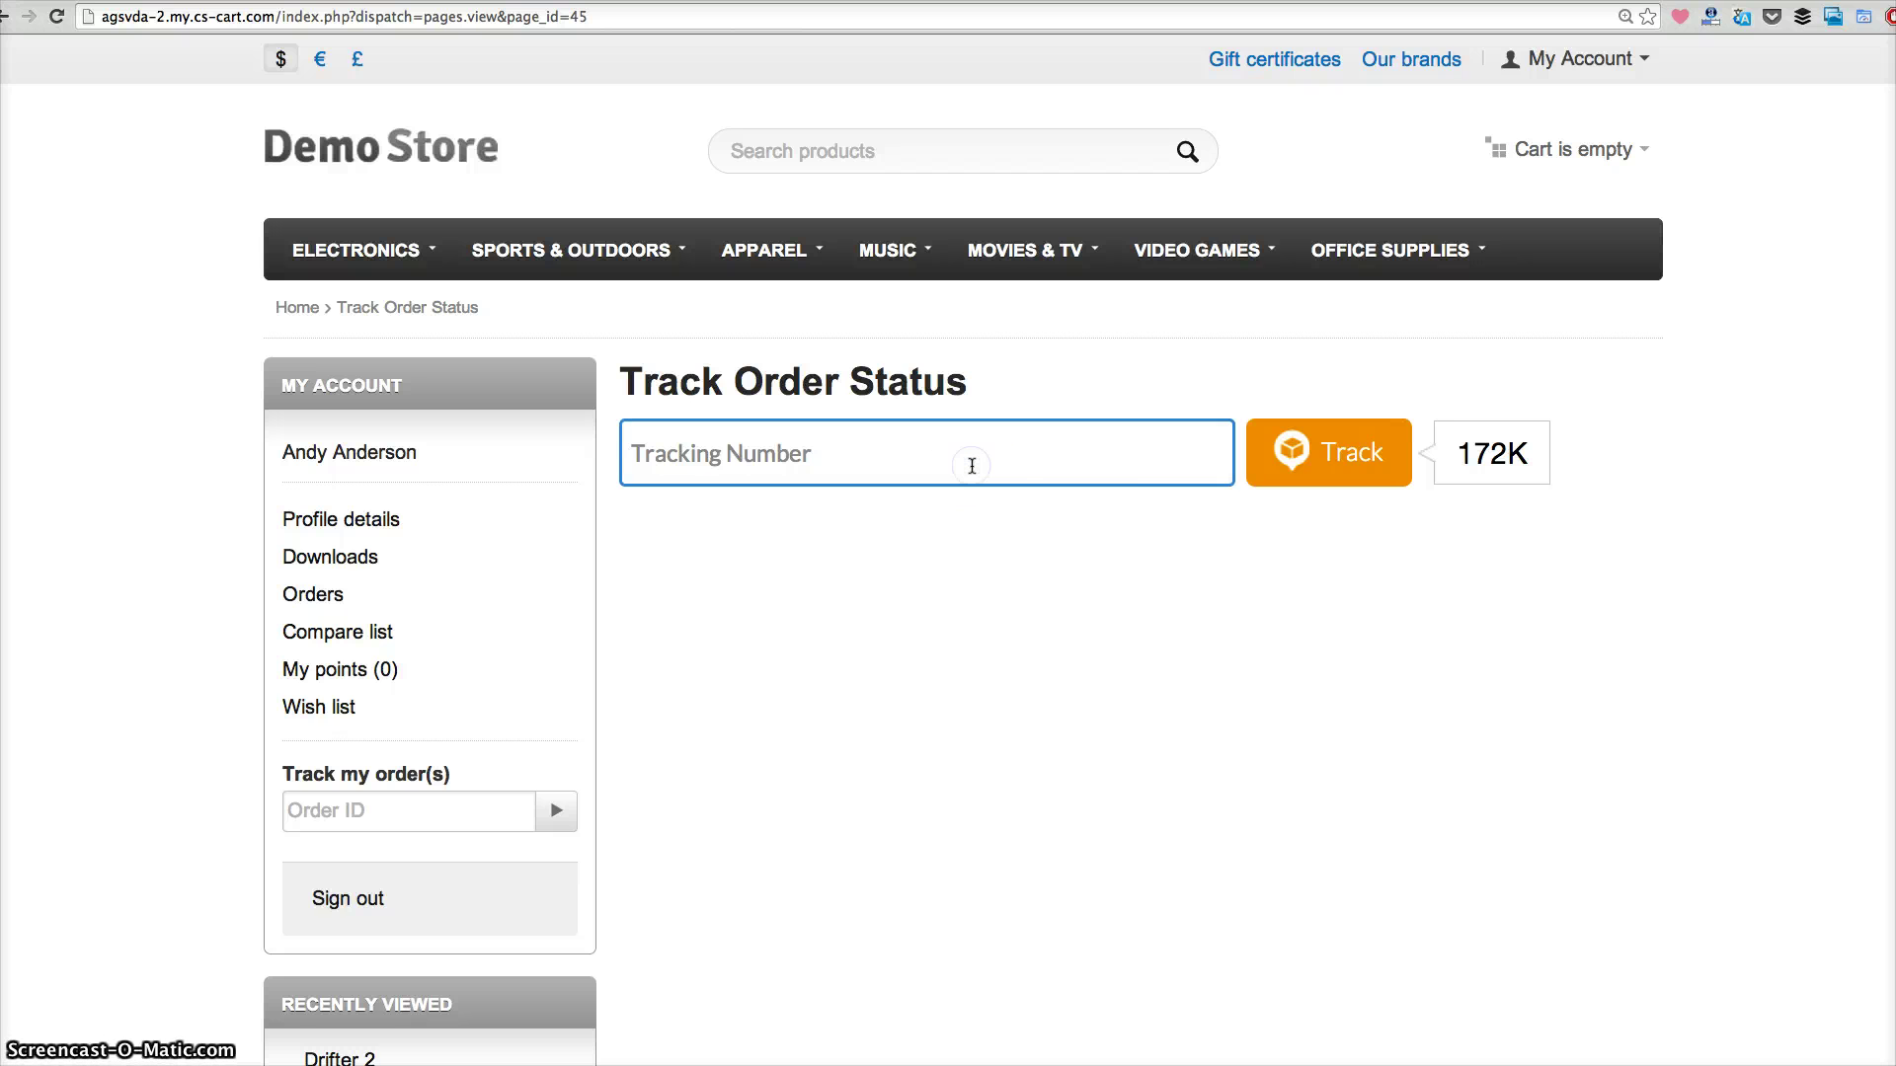
key("super+shift+v")
key("Down")
key("Right")
key("Down")
key("Down")
key("Down")
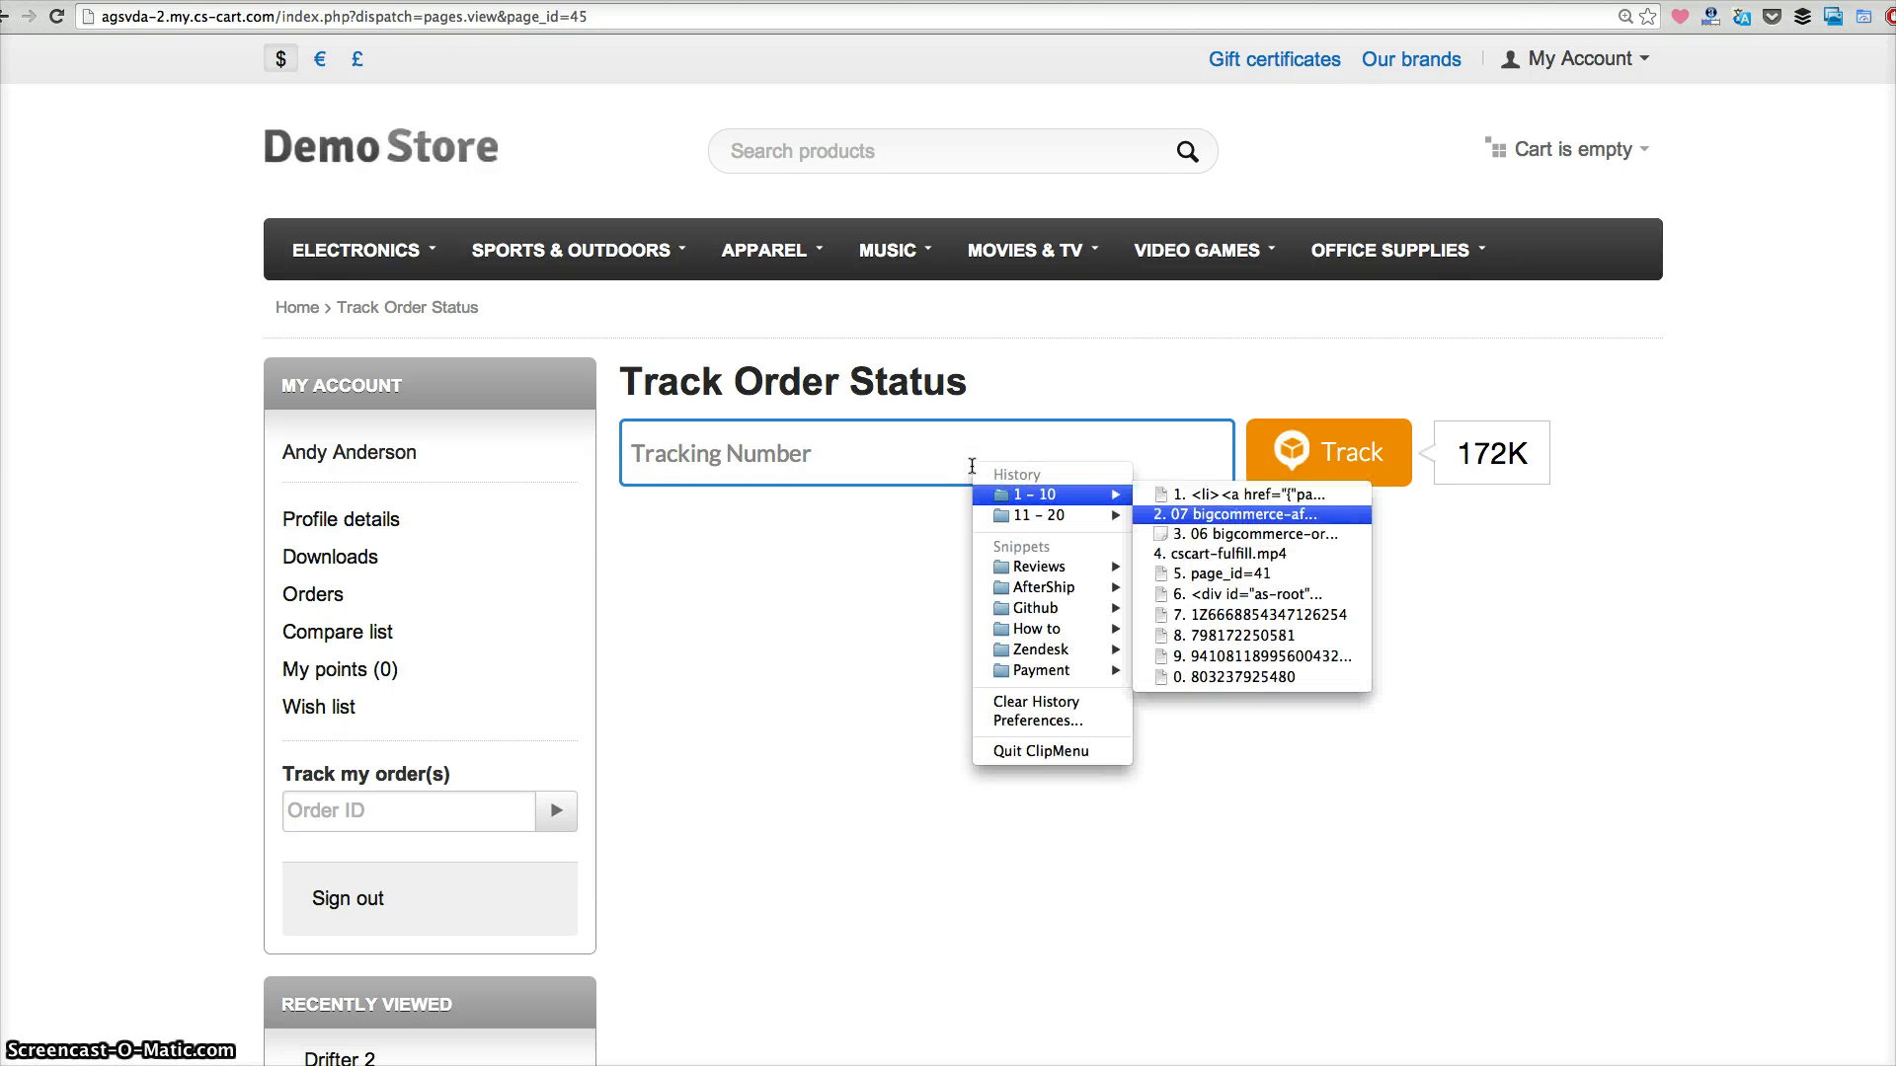
key("Down")
key("Down")
key("Down")
key("Return")
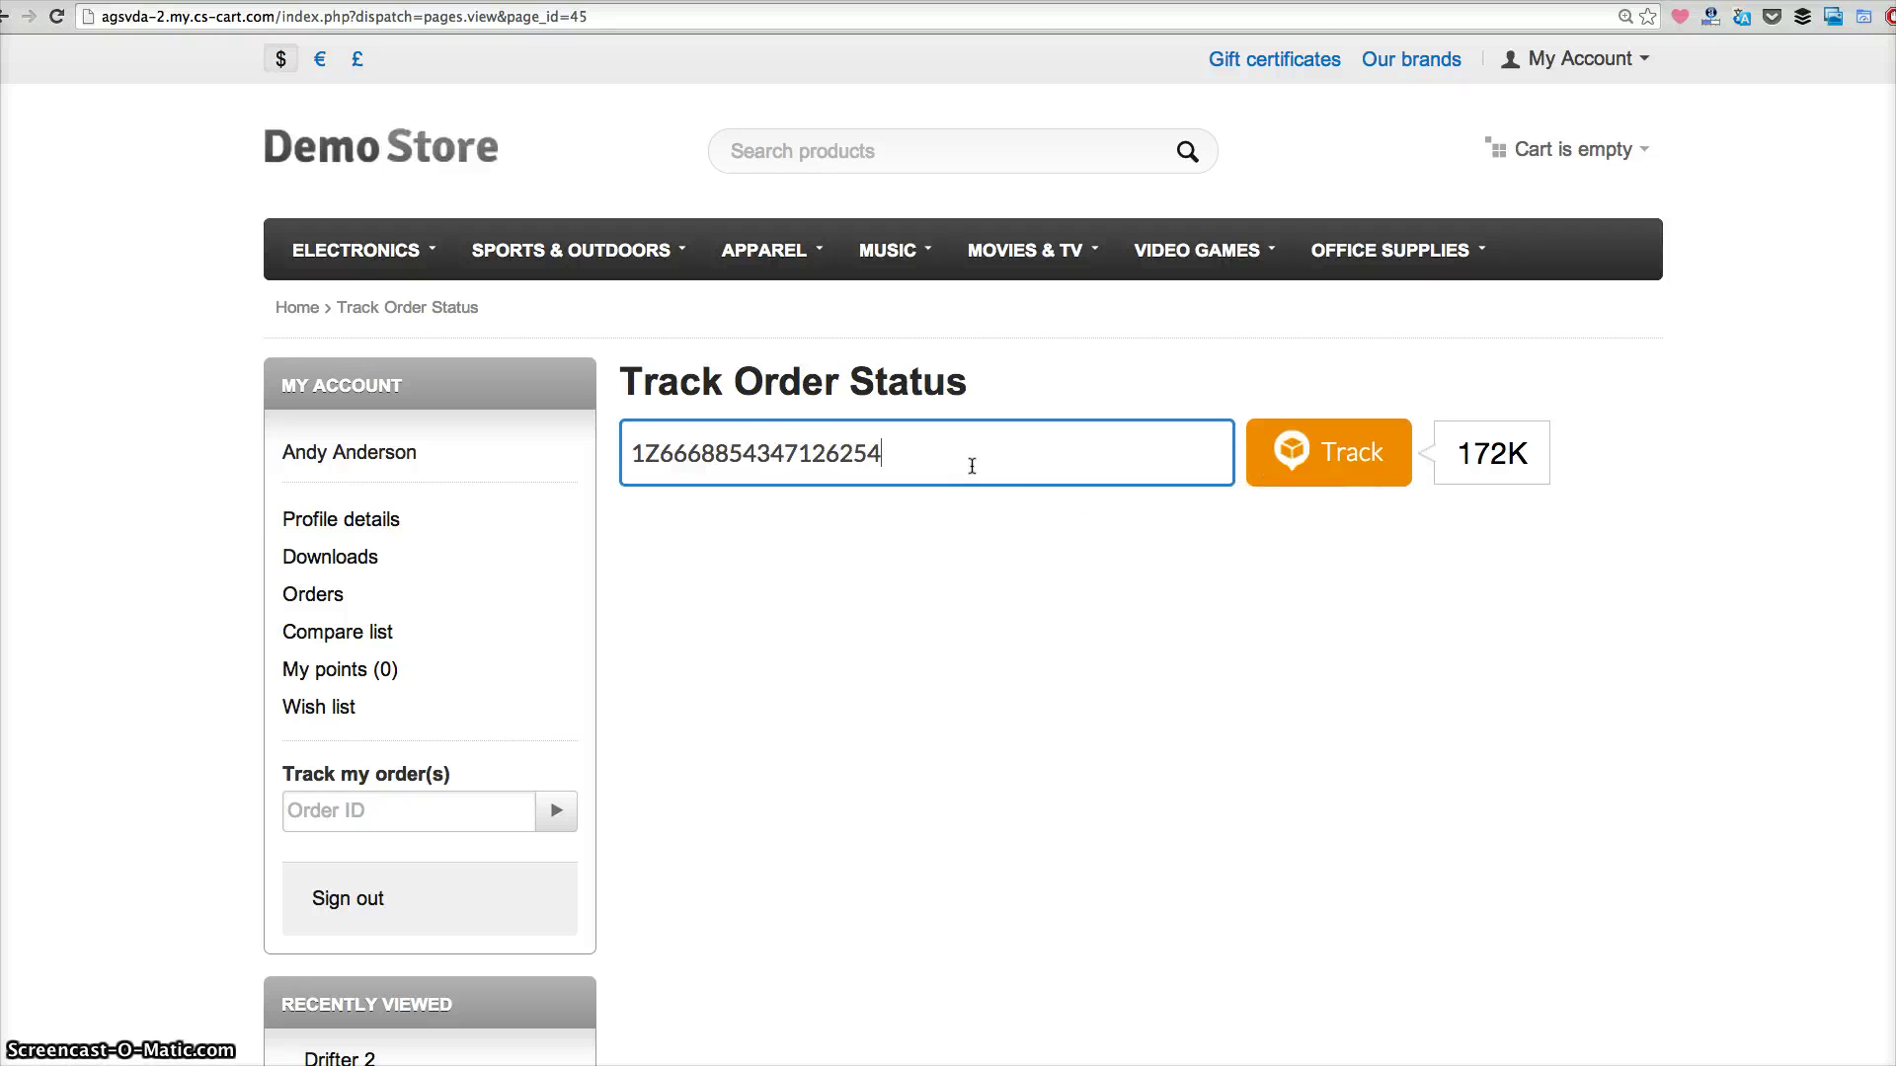
Step: Track the number and view the AfterShip results: UPS shipment In Transit, delivery by 18 Mar
left_click(1289, 474)
left_click(1316, 474)
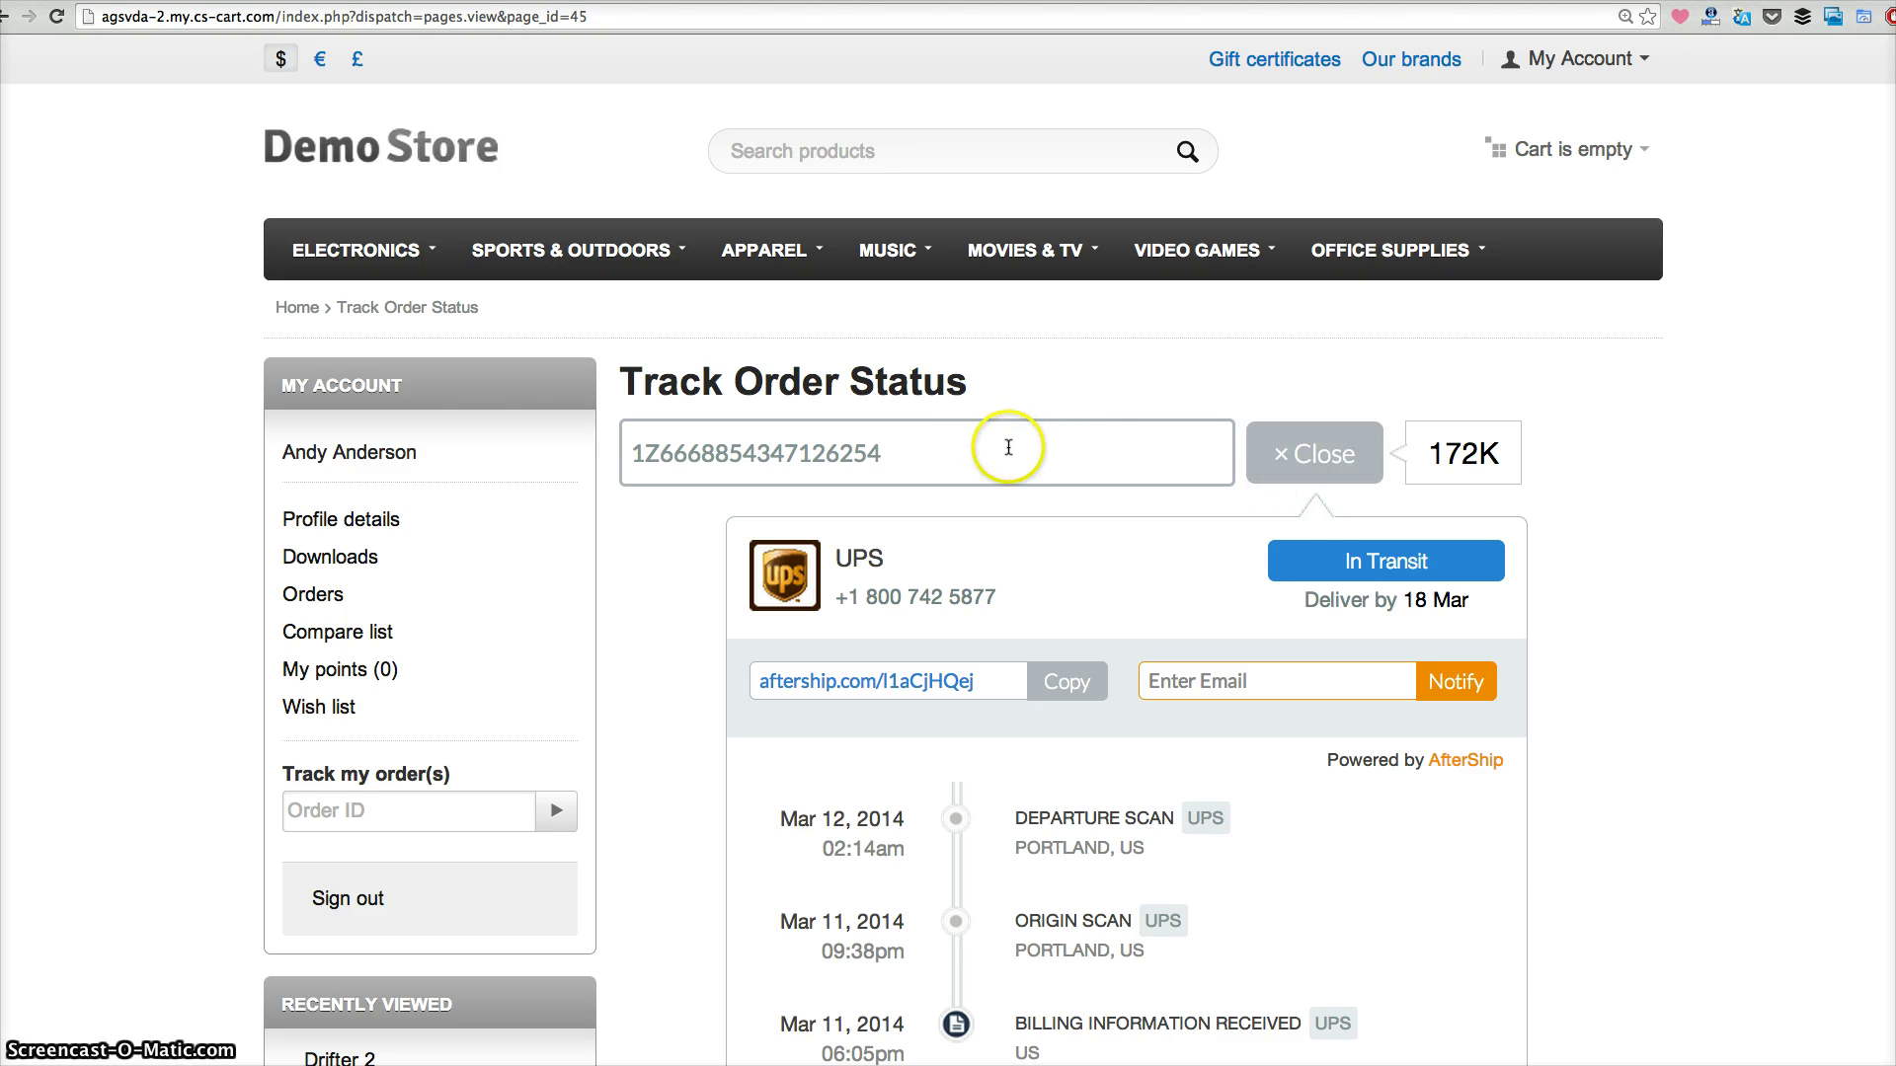
scroll(1223, 678, "down", 1)
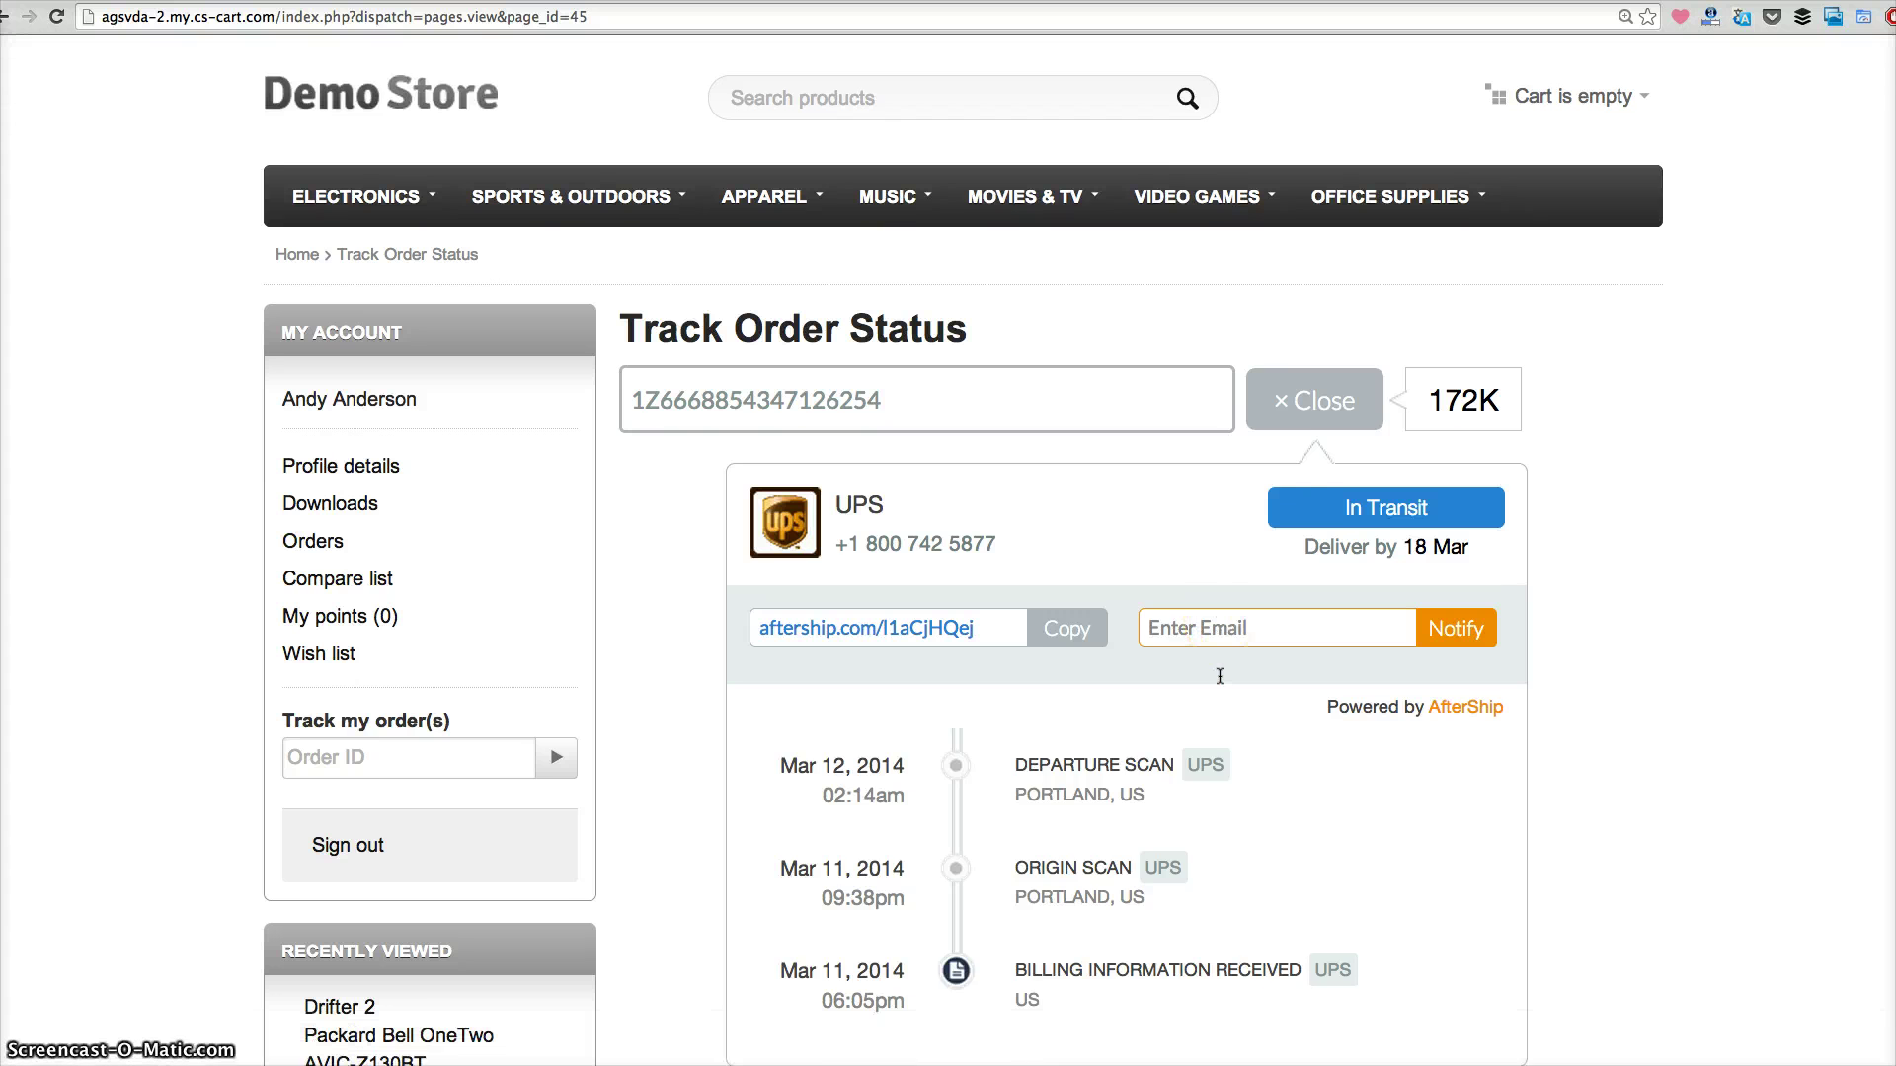
left_click(826, 722)
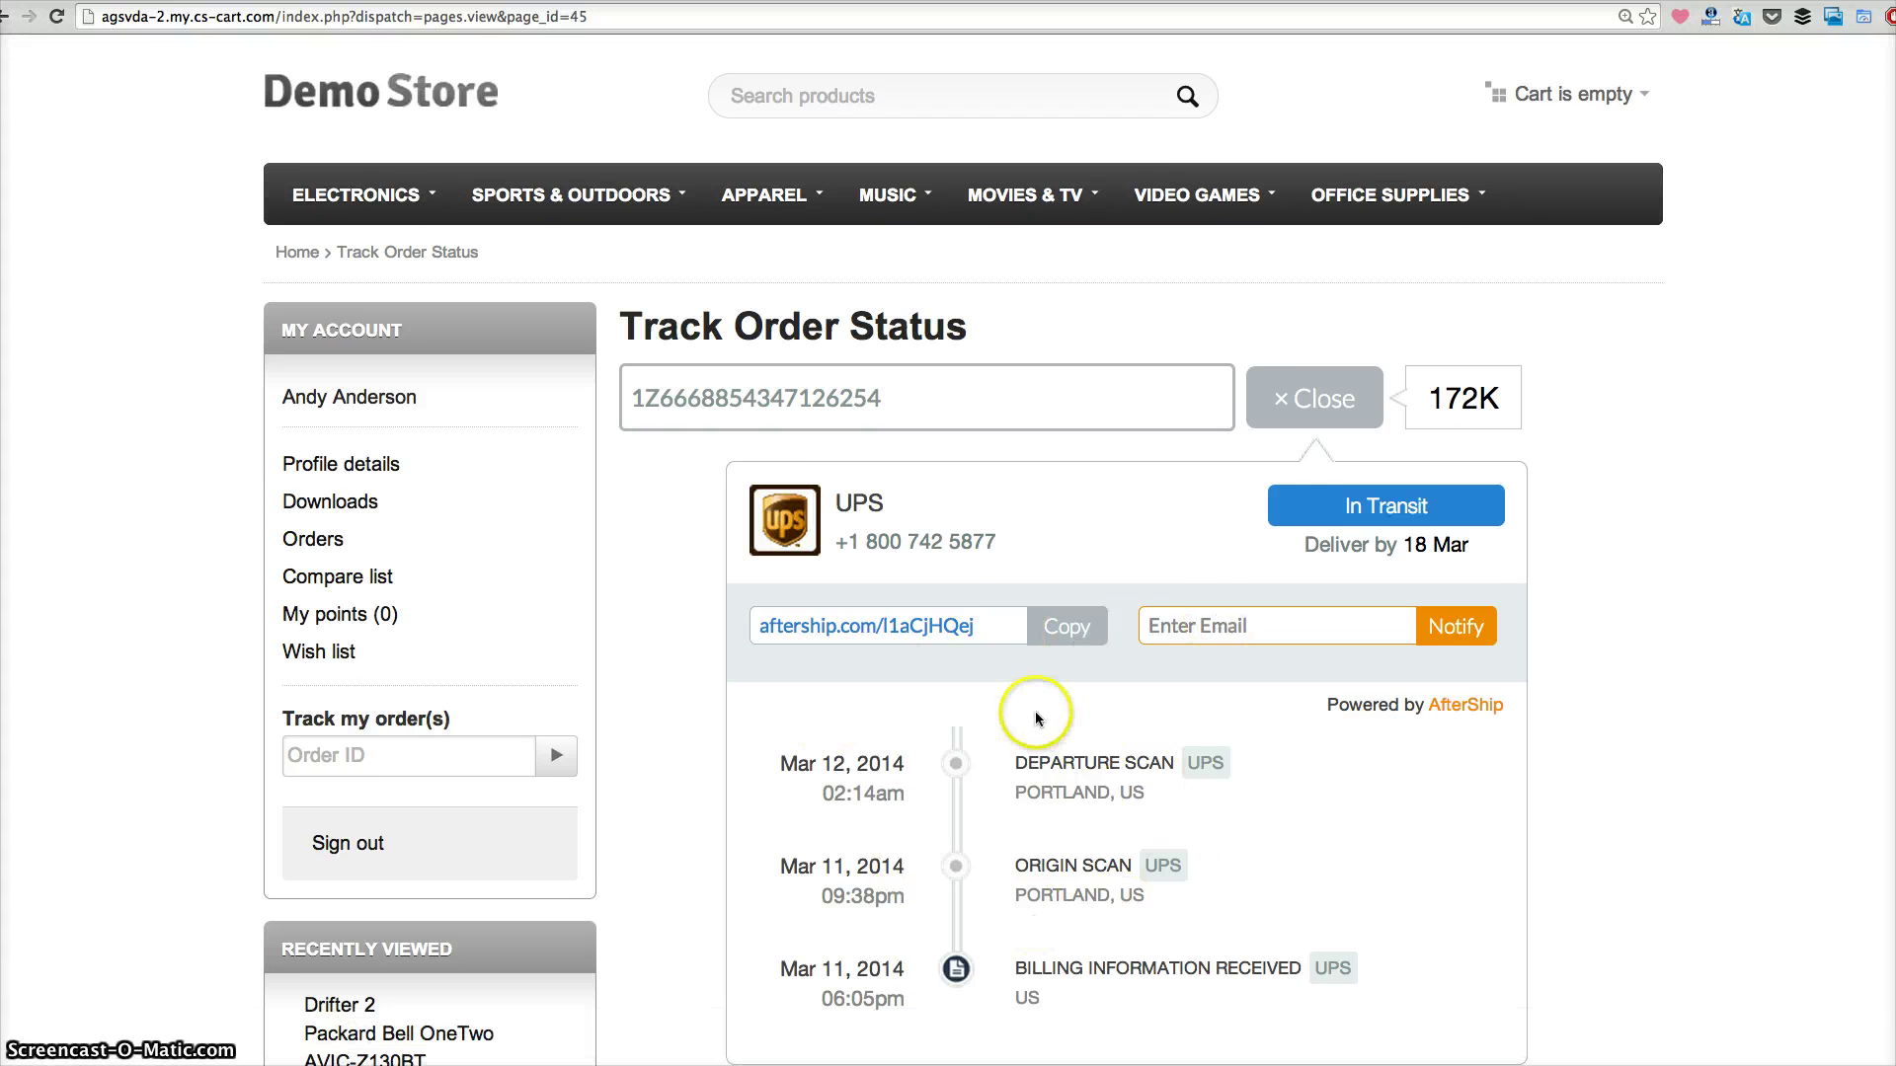